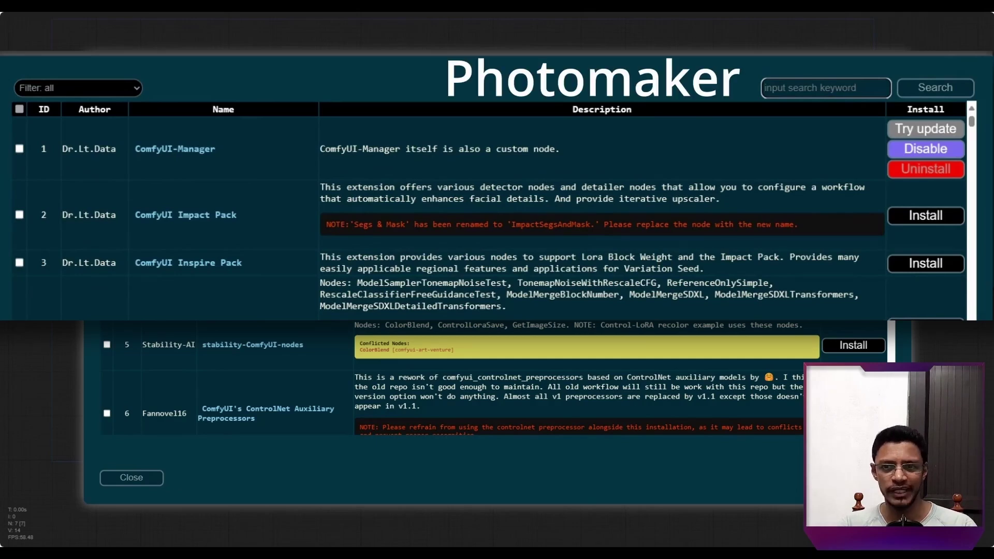
Step: Search the custom nodes list for "photomaker" and install ComfyUI PhotoMaker Plus
text(photomaker)
key(Return)
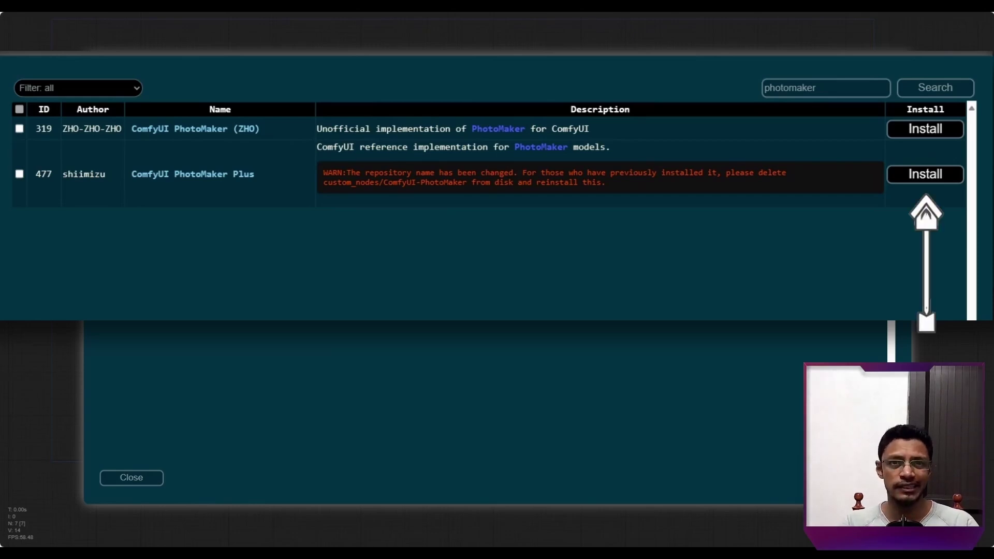
click(925, 174)
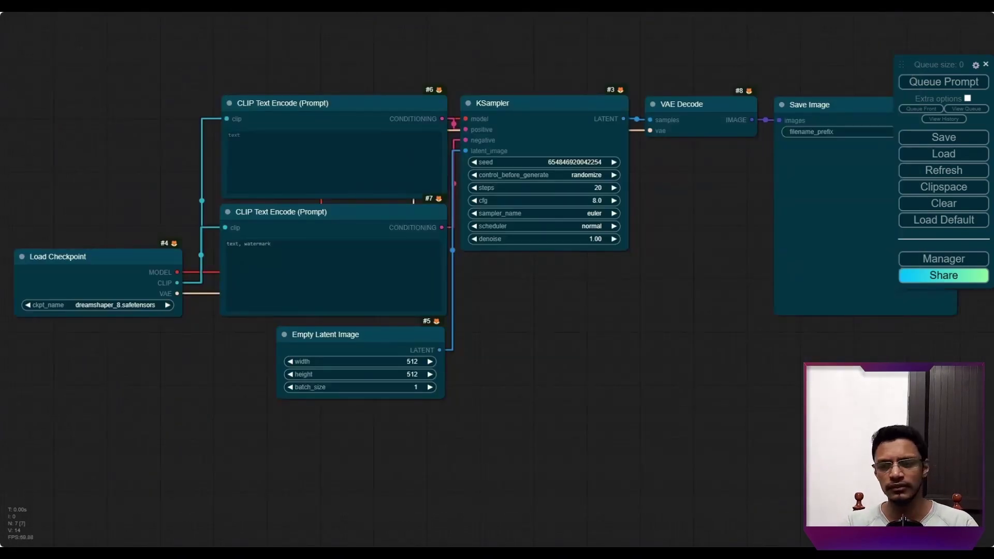
click(943, 258)
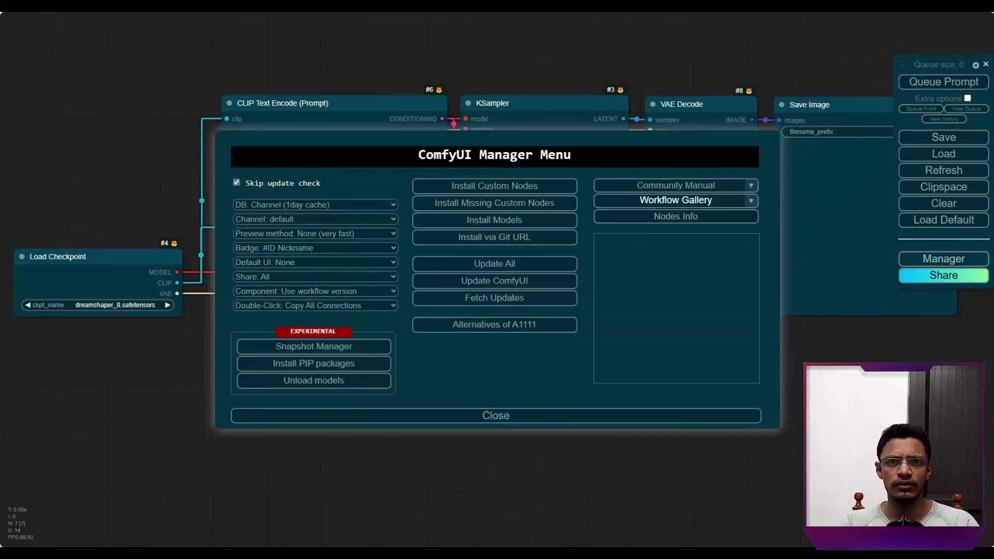
key(Escape)
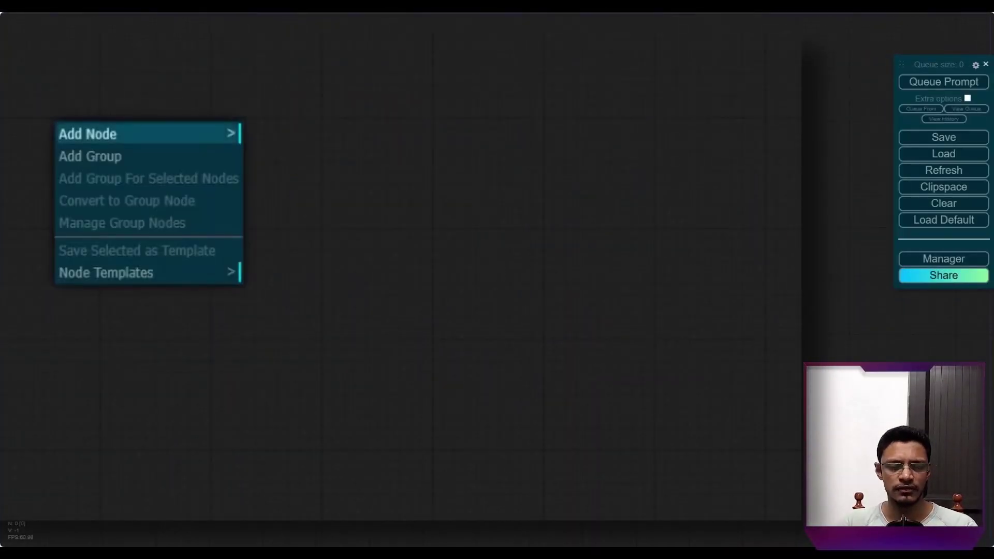
Step: Add a PhotoMaker Encode Plus node to the empty canvas
click(148, 133)
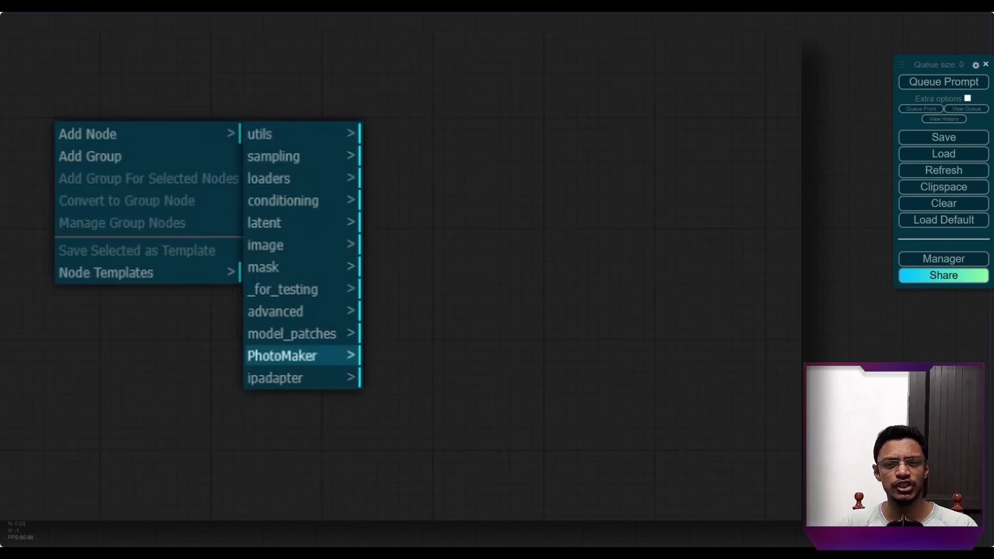
click(290, 356)
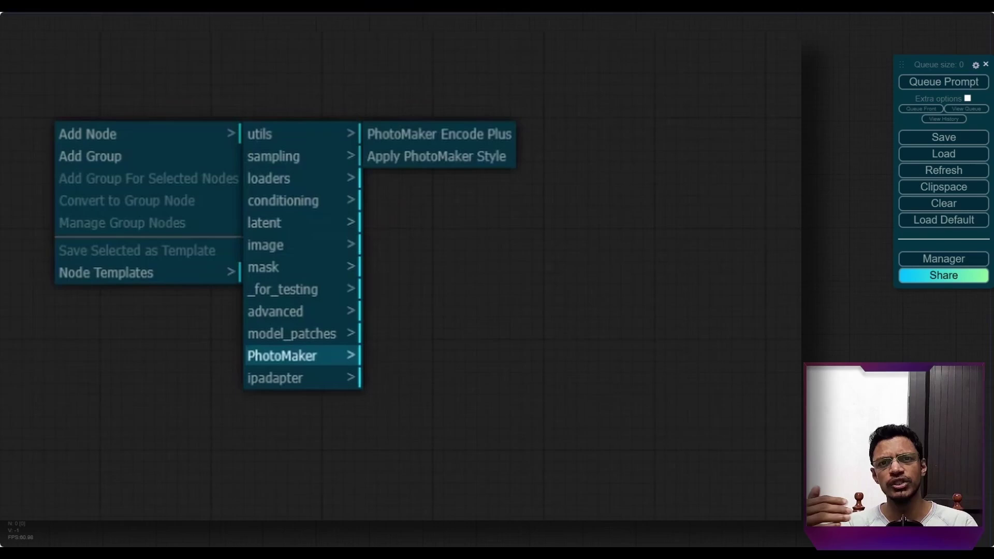
click(301, 378)
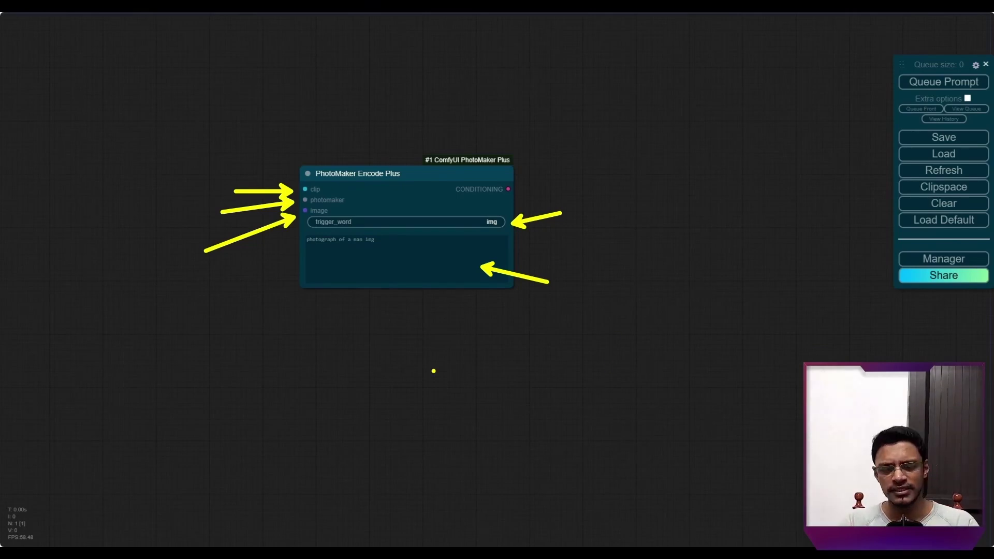
mouse_move(279, 309)
mouse_down()
mouse_move(413, 315)
mouse_move(286, 312)
mouse_up()
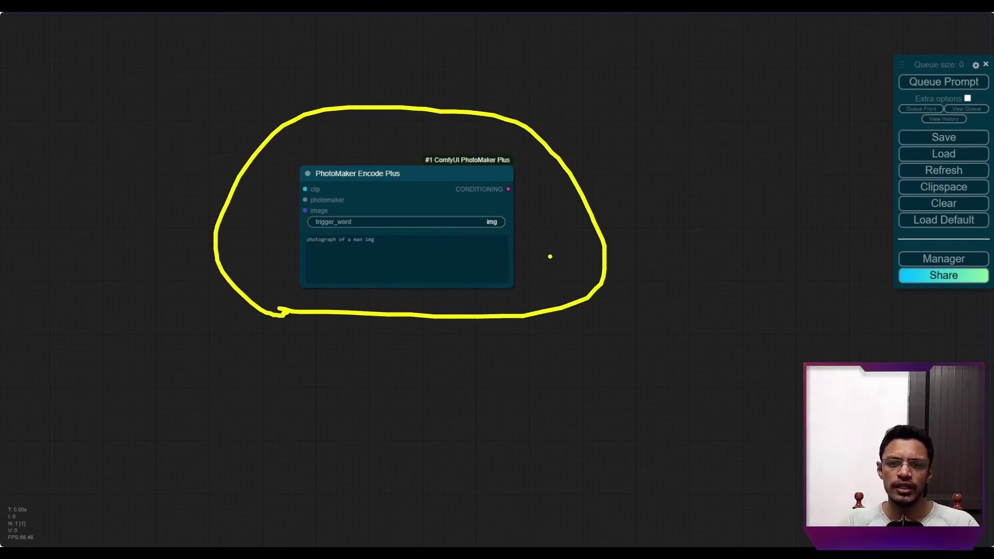
drag(527, 187, 580, 187)
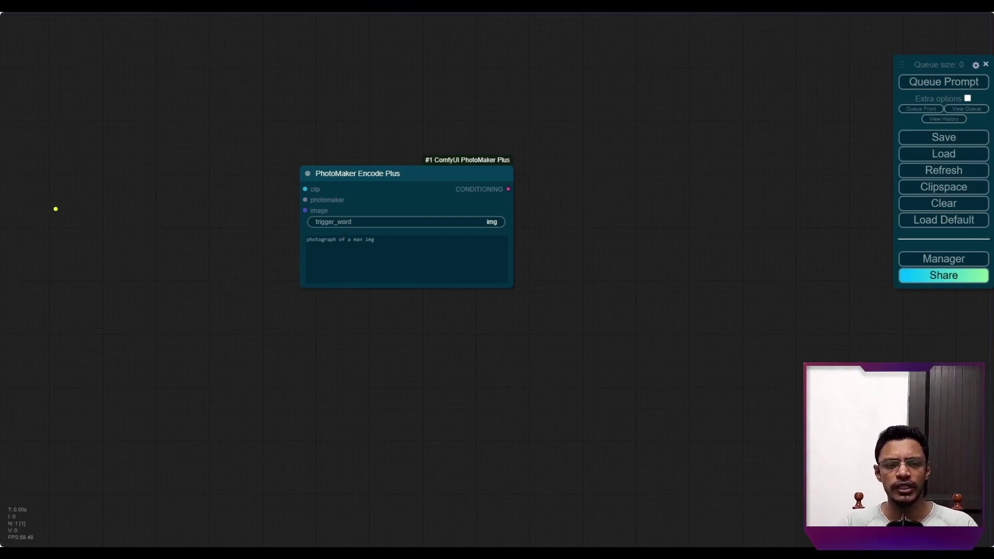
click(57, 209)
text(model)
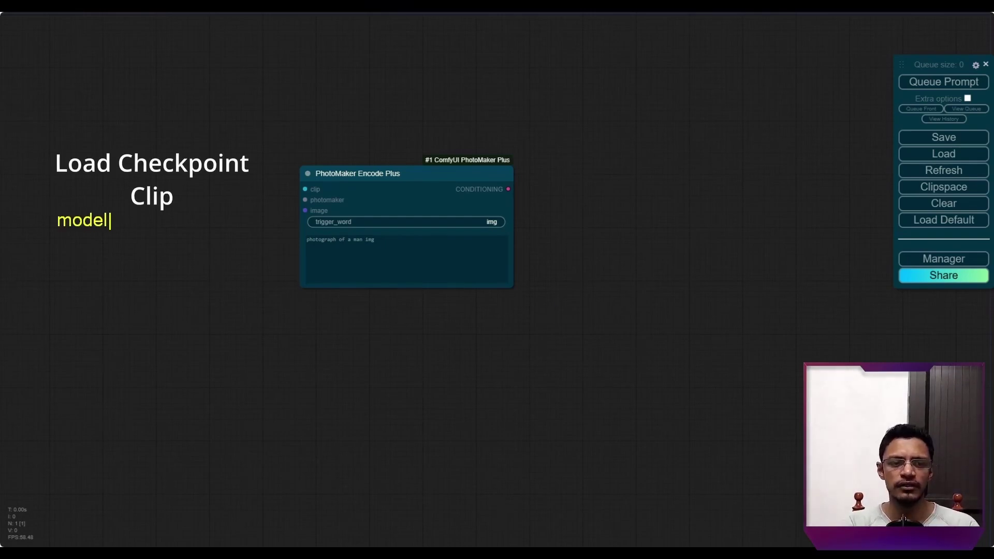
mouse_move(114, 222)
mouse_down()
mouse_move(308, 218)
mouse_move(279, 236)
mouse_up()
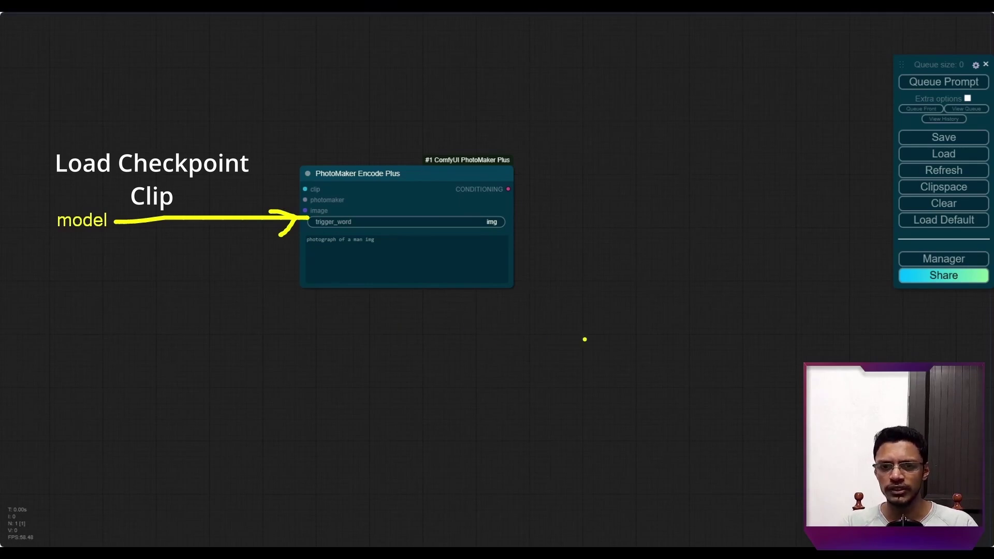
drag(521, 195, 612, 239)
drag(585, 202, 583, 242)
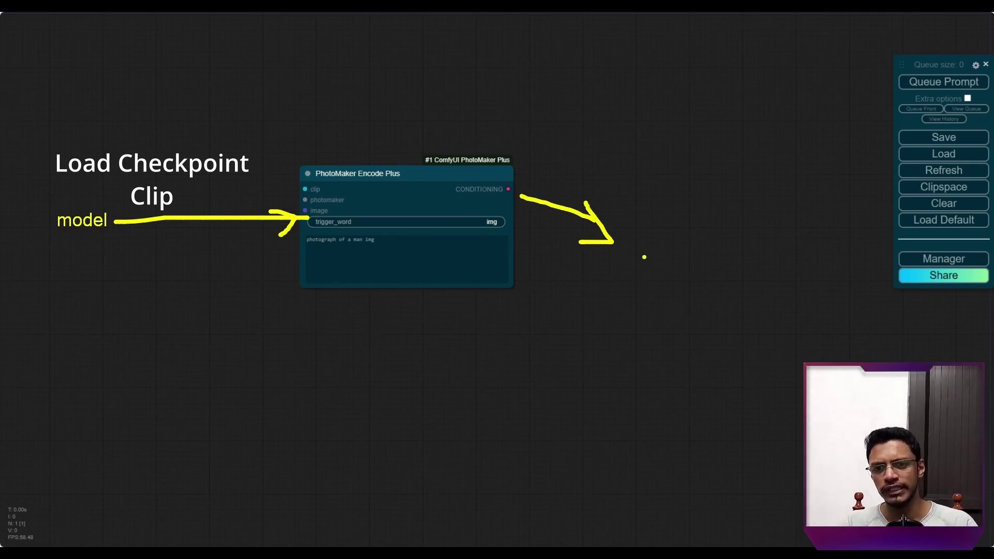
click(632, 238)
text(ksampler)
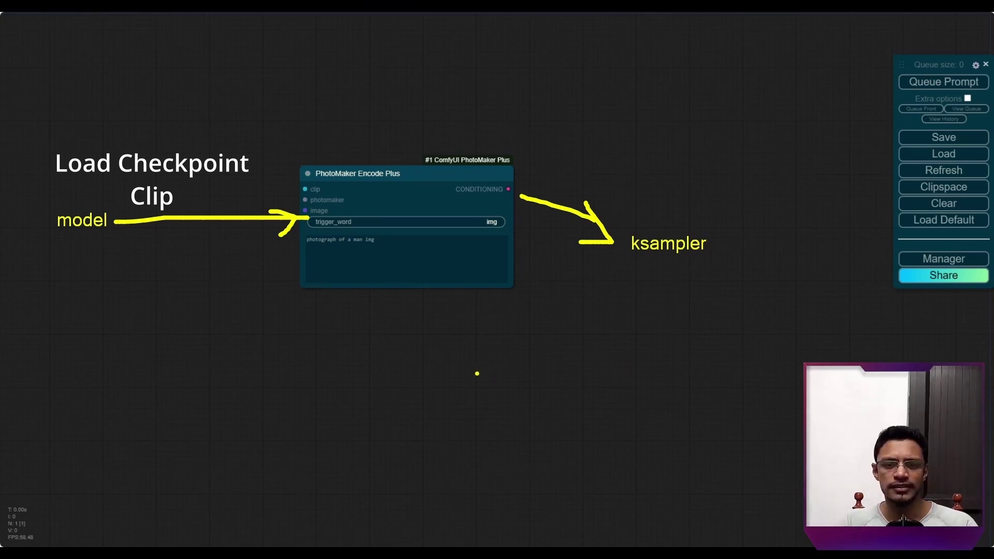
click(341, 318)
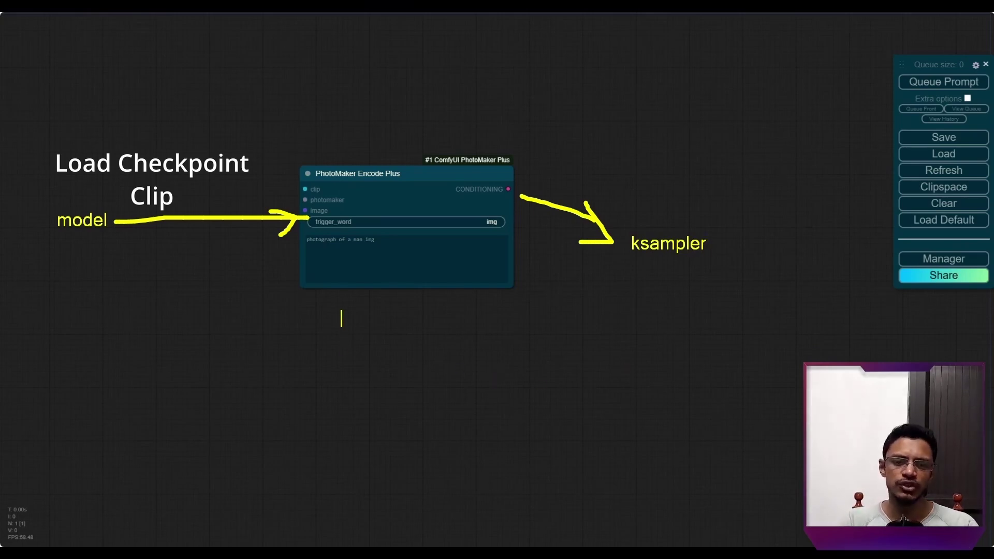
text(powe)
key(BackSpace)
key(BackSpace)
text(sitive )
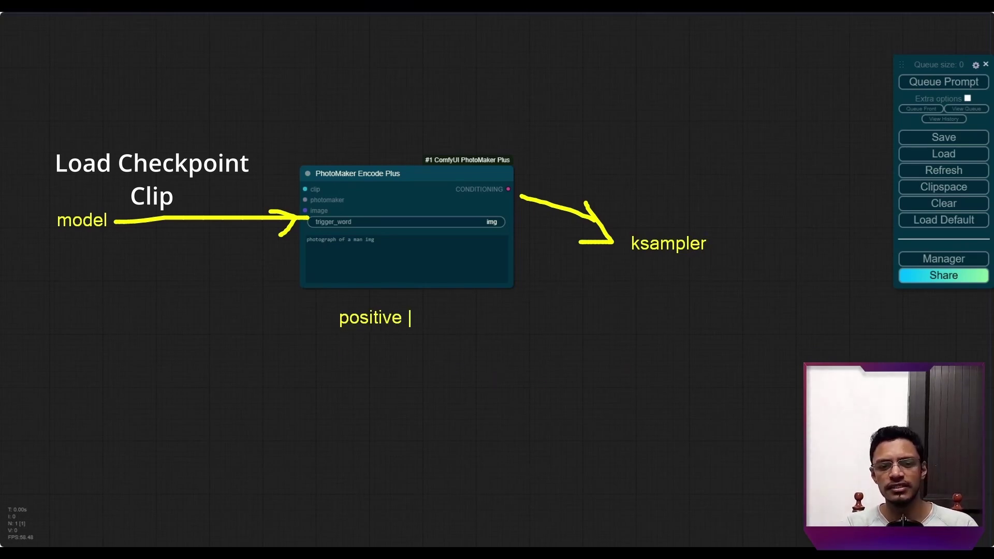
text(prompt)
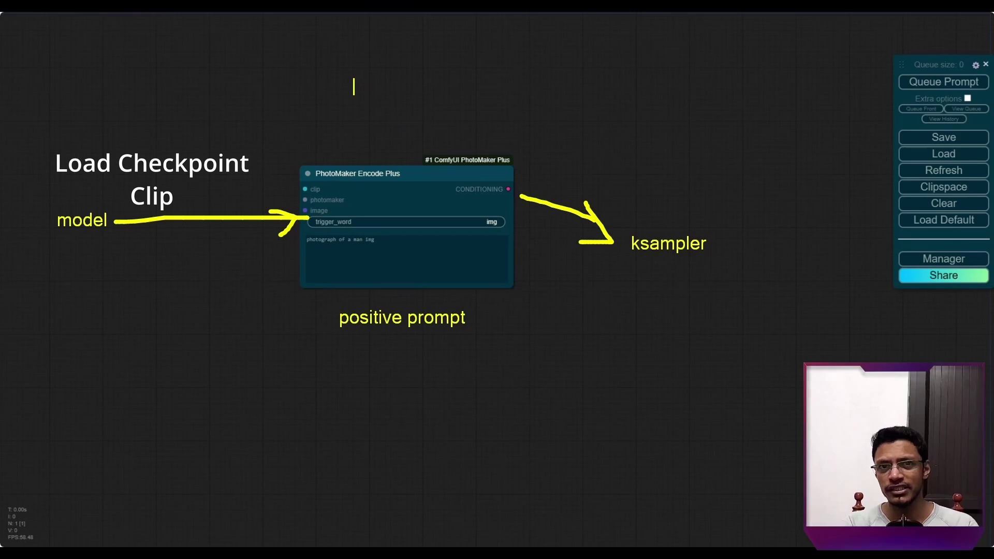
text(sdxl)
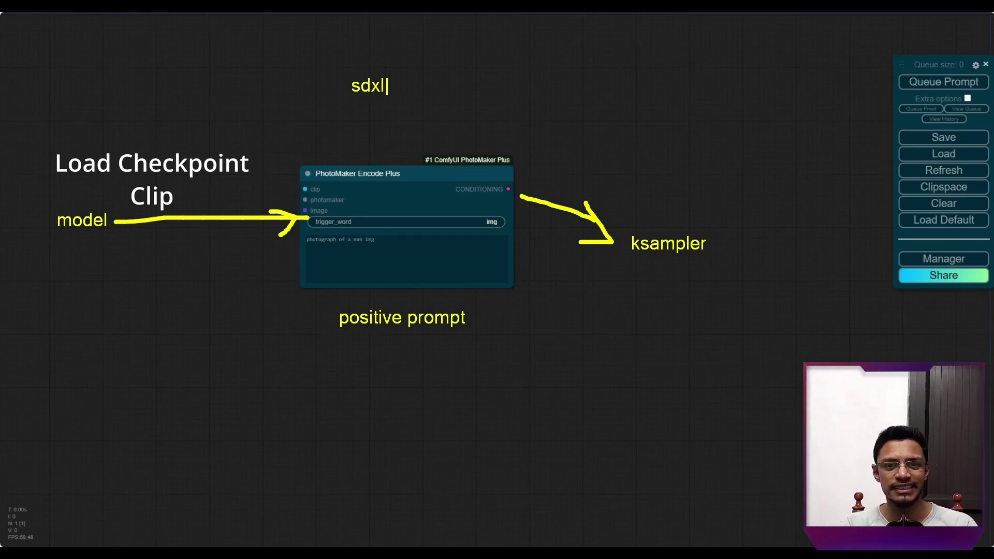
drag(357, 105, 416, 105)
drag(362, 117, 410, 118)
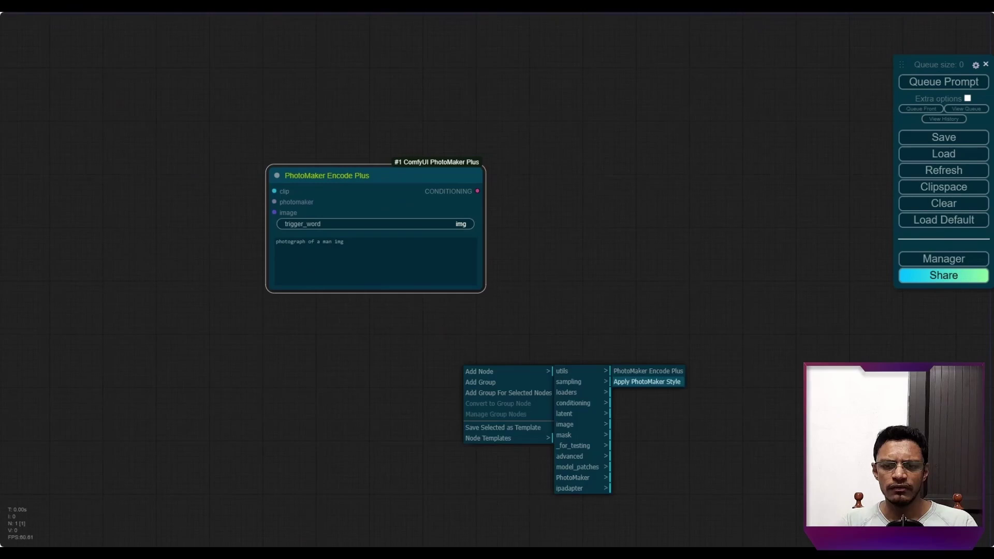
Step: Add an Apply PhotoMaker Style node to the canvas
click(650, 379)
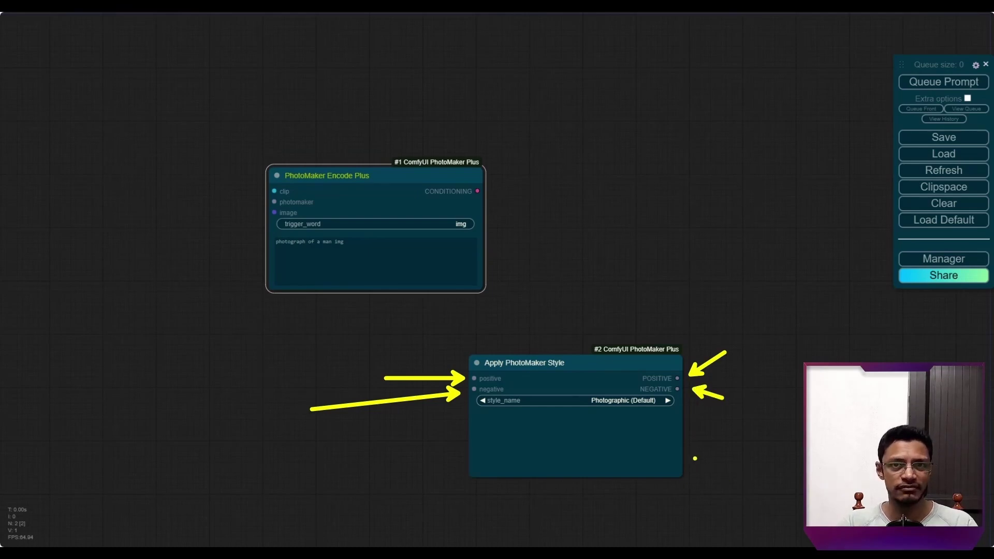
text(t)
text(tes)
key(BackSpace)
text(x)
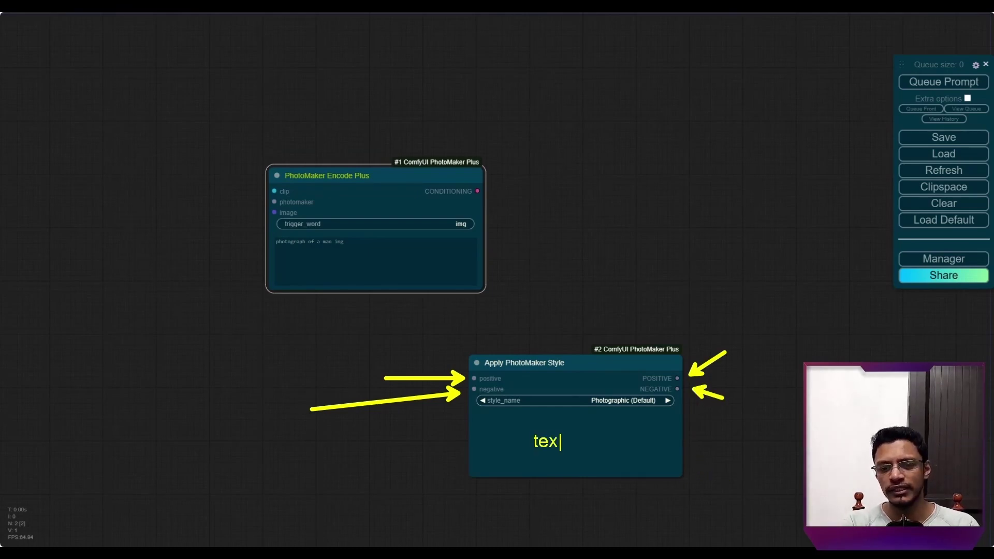
text(t / string)
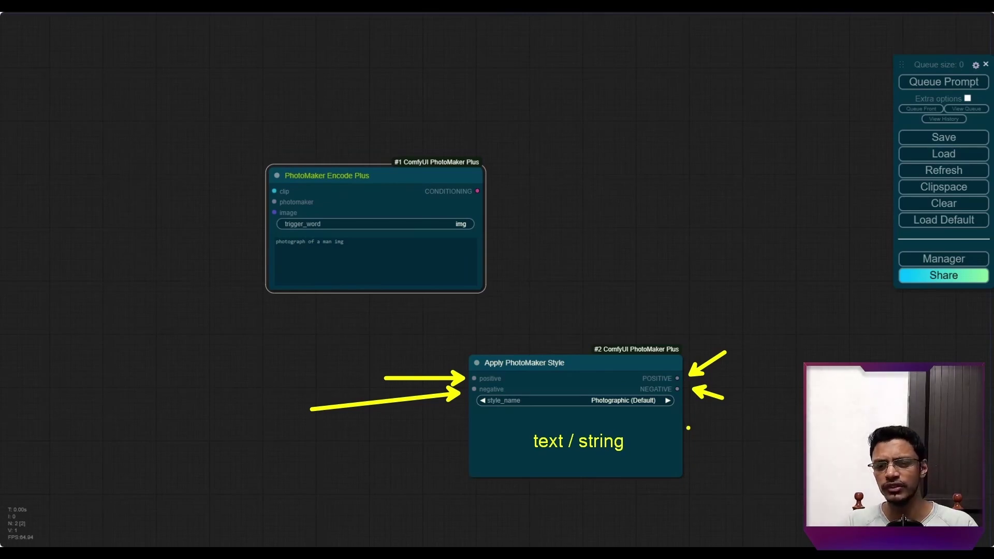
drag(675, 405, 655, 403)
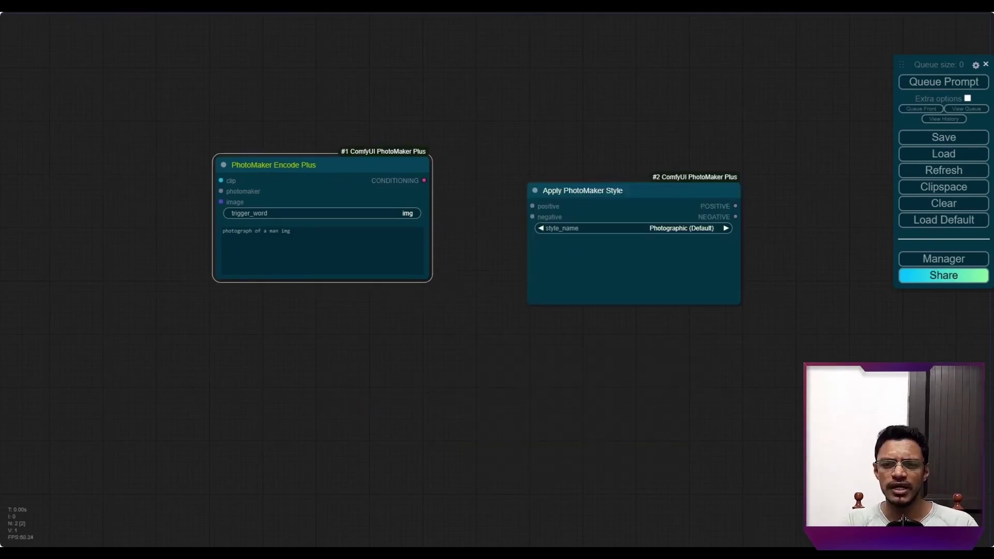
drag(569, 191, 517, 165)
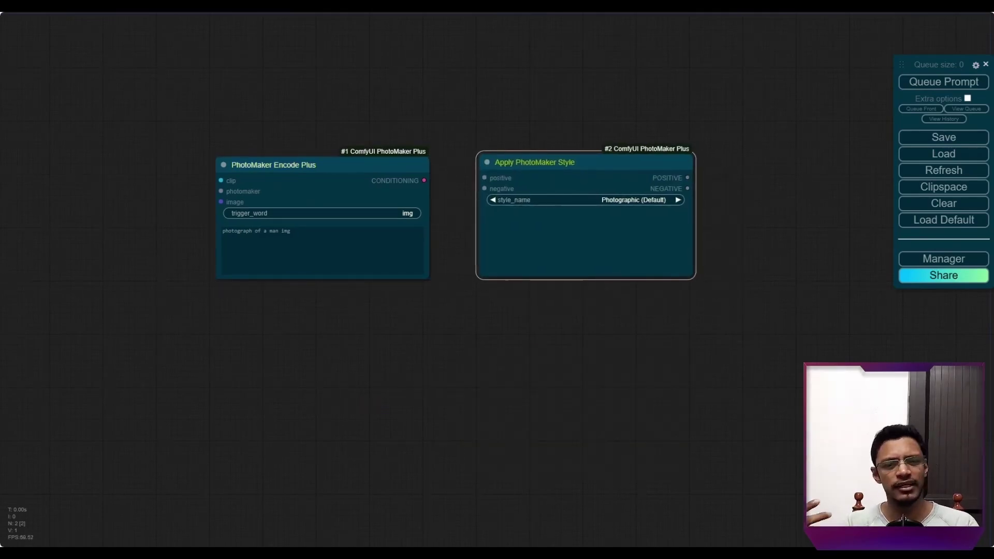
Step: Add a Prepare Images For CLIP Vision From Path node and place it below the PhotoMaker Encode Plus node
right_click(523, 336)
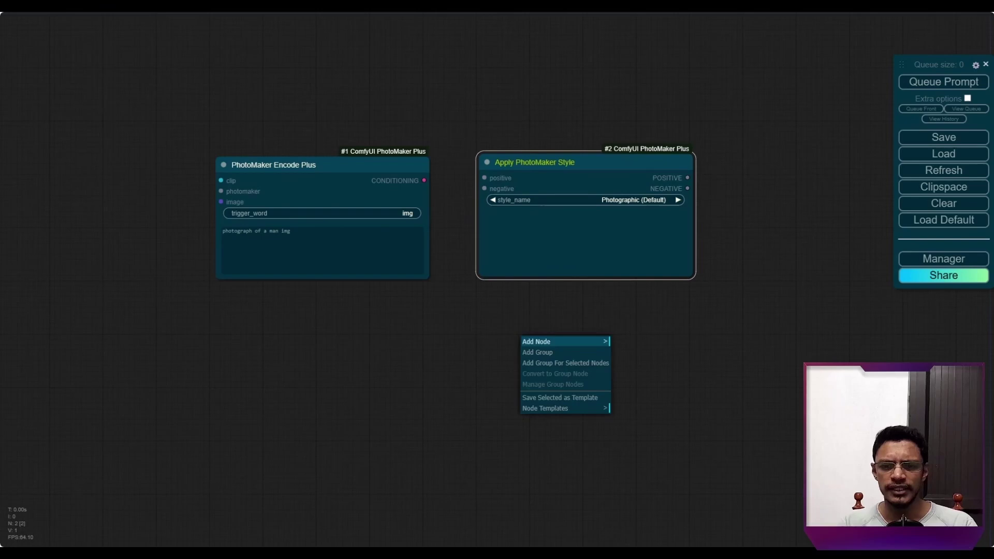
click(549, 341)
click(638, 462)
click(725, 344)
drag(596, 333, 308, 349)
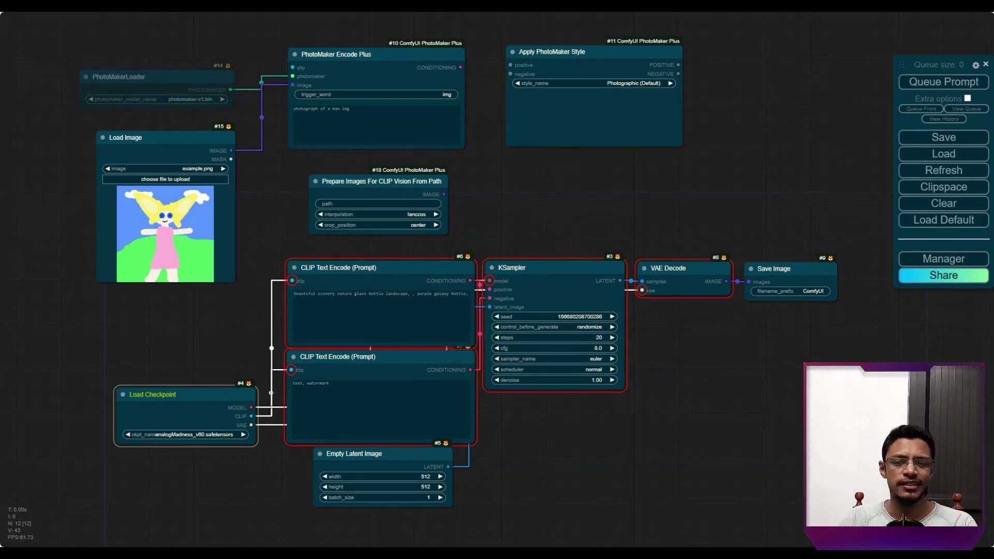
mouse_move(702, 241)
mouse_down()
mouse_move(269, 242)
mouse_move(233, 315)
mouse_move(103, 333)
mouse_move(65, 422)
mouse_move(201, 475)
mouse_move(392, 505)
mouse_move(570, 488)
mouse_move(741, 370)
mouse_move(852, 311)
mouse_move(836, 243)
mouse_move(693, 242)
mouse_up()
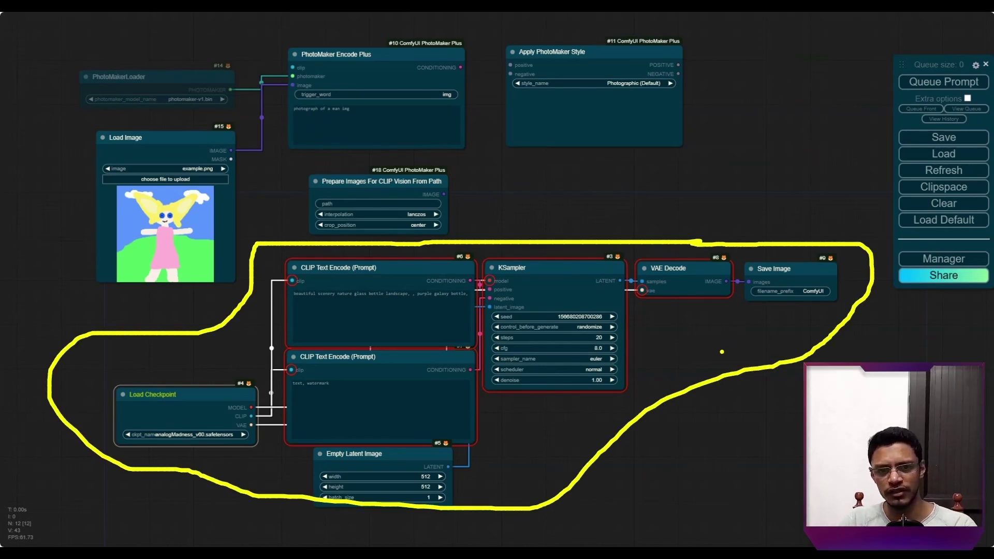
key(Escape)
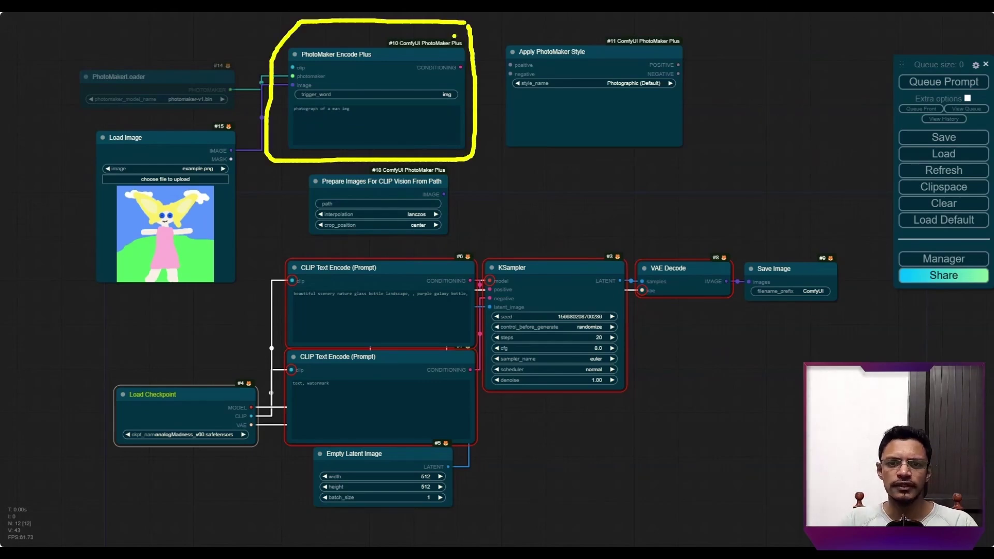
mouse_move(292, 146)
mouse_down()
mouse_move(261, 219)
mouse_move(268, 245)
mouse_move(288, 237)
mouse_up()
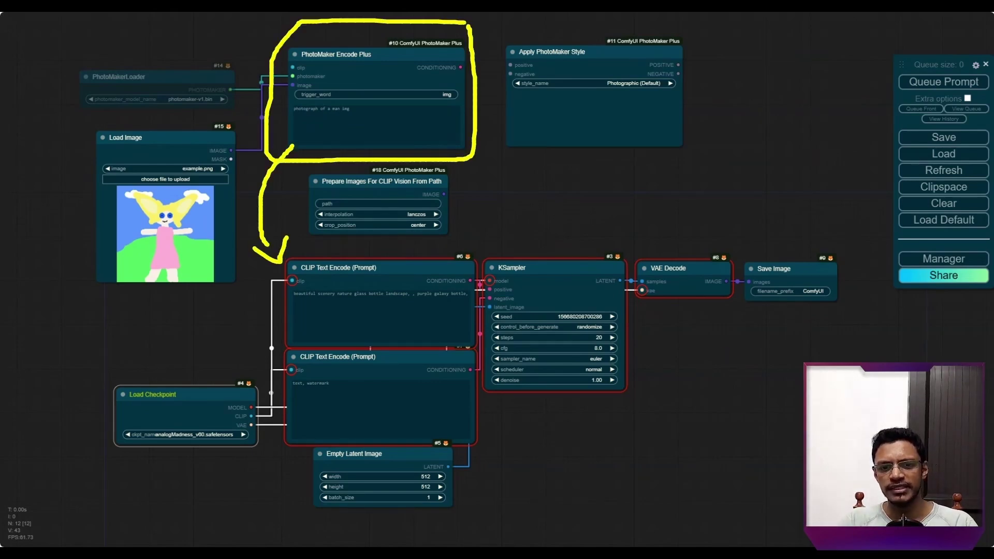
mouse_move(362, 251)
mouse_down()
mouse_move(269, 333)
mouse_move(303, 339)
mouse_move(362, 247)
mouse_up()
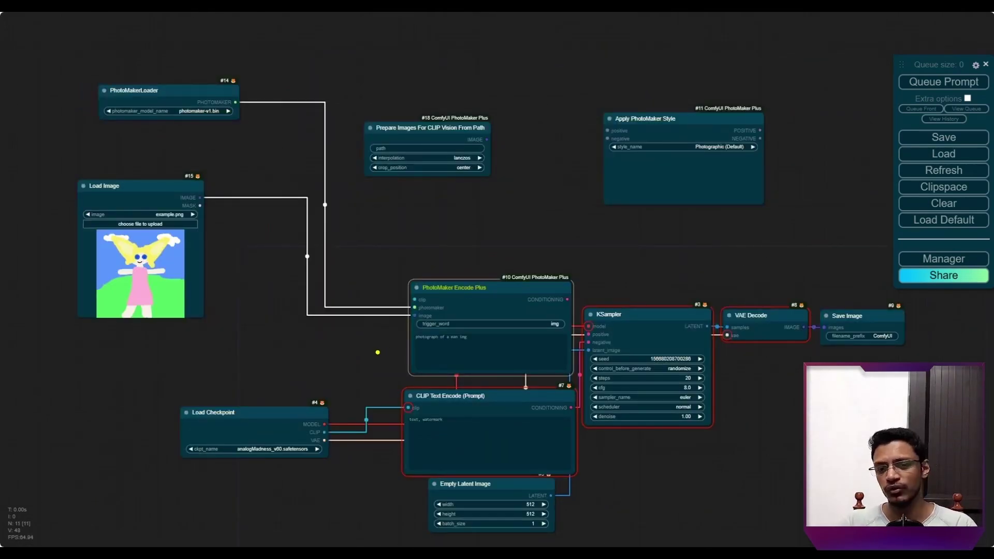
drag(435, 273, 378, 242)
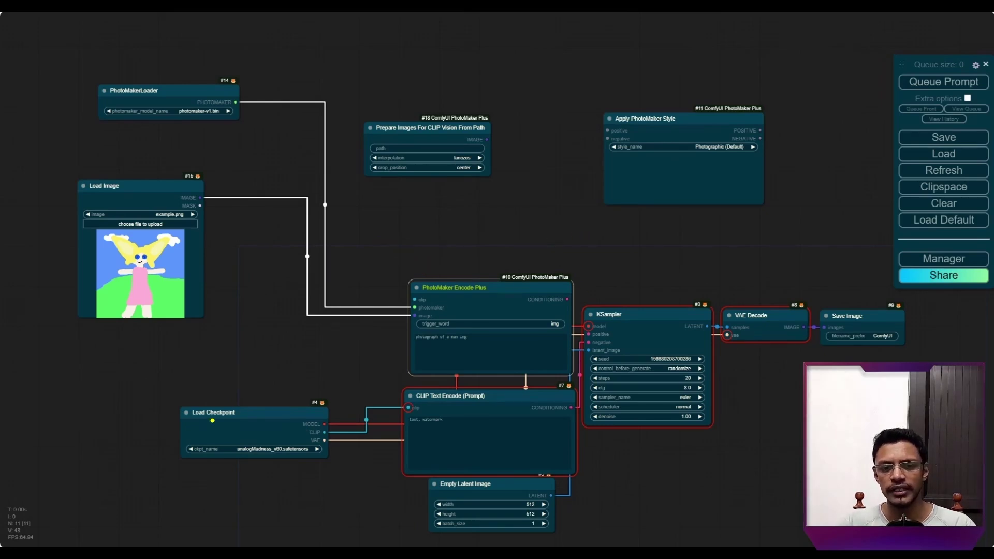
mouse_move(302, 433)
mouse_down()
mouse_move(334, 338)
mouse_move(397, 302)
mouse_move(394, 318)
mouse_up()
click(393, 325)
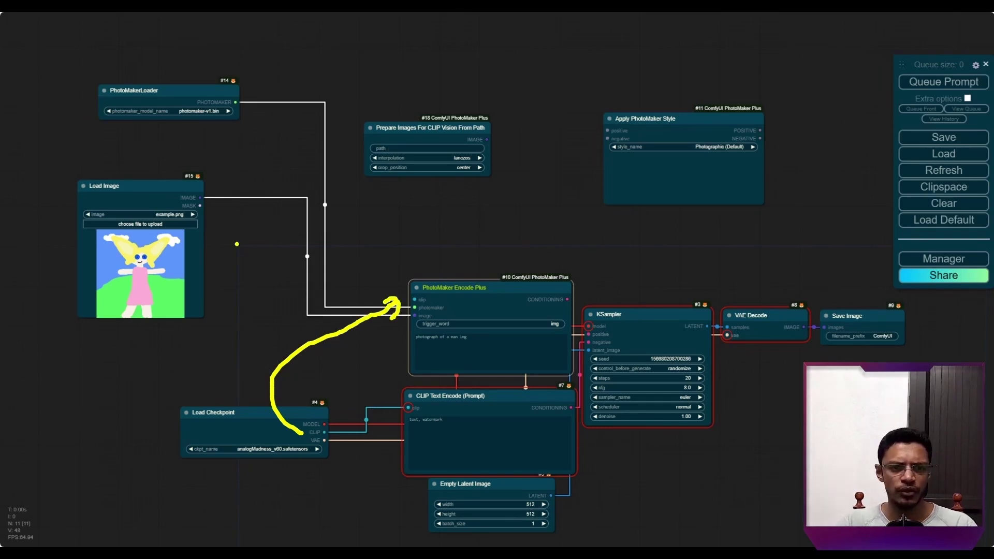
drag(258, 274, 228, 236)
drag(279, 172, 256, 135)
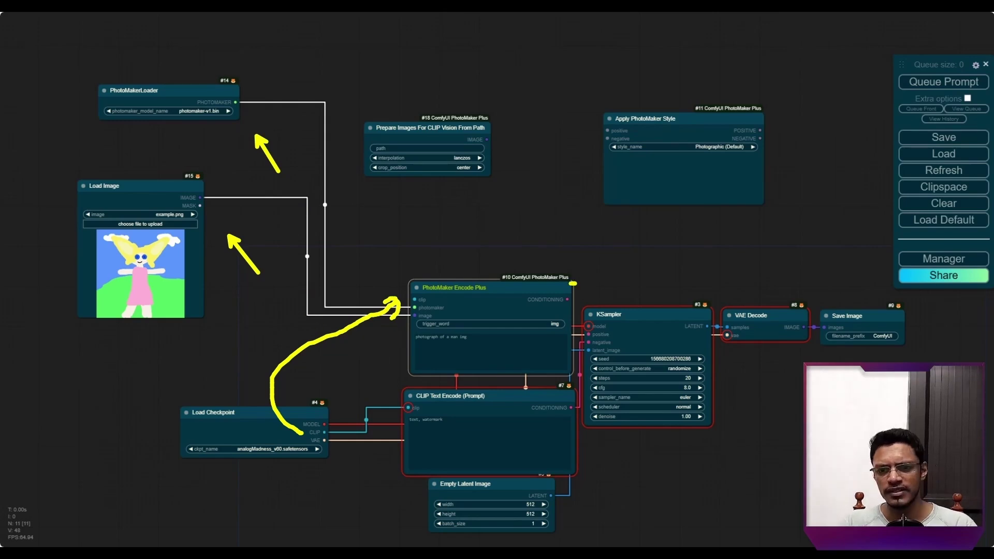
drag(574, 284, 590, 330)
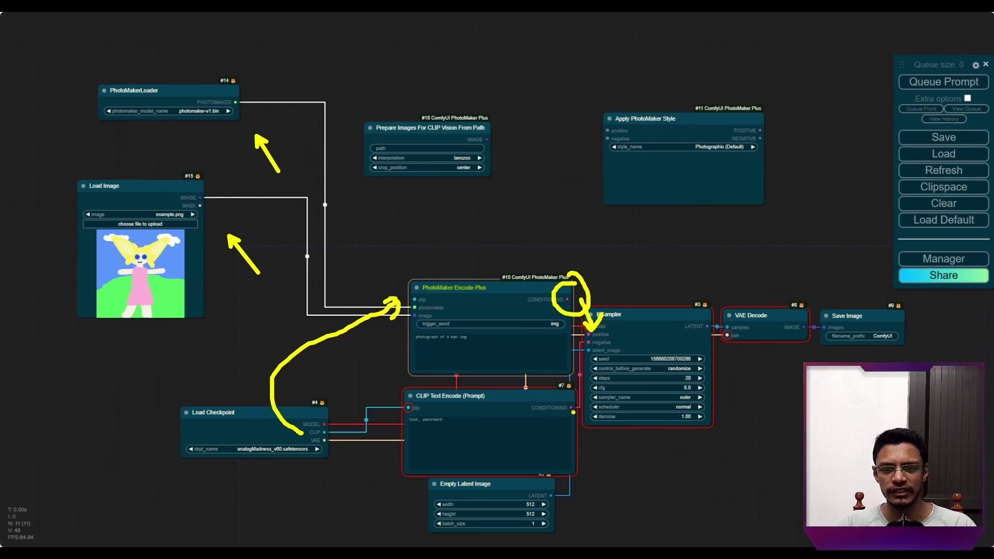
drag(547, 398, 576, 403)
drag(591, 350, 570, 409)
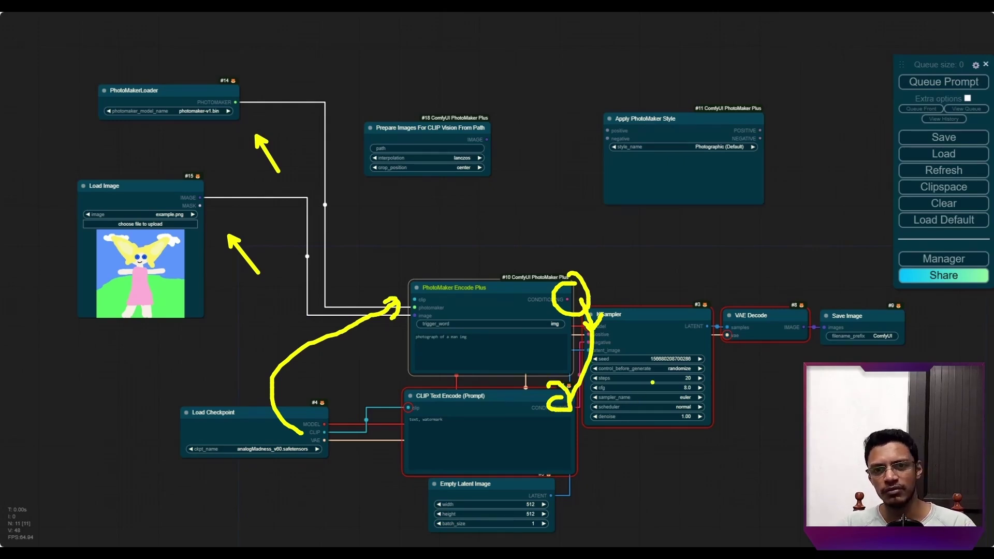
mouse_move(157, 165)
mouse_down()
mouse_move(65, 321)
mouse_move(232, 163)
mouse_move(132, 152)
mouse_up()
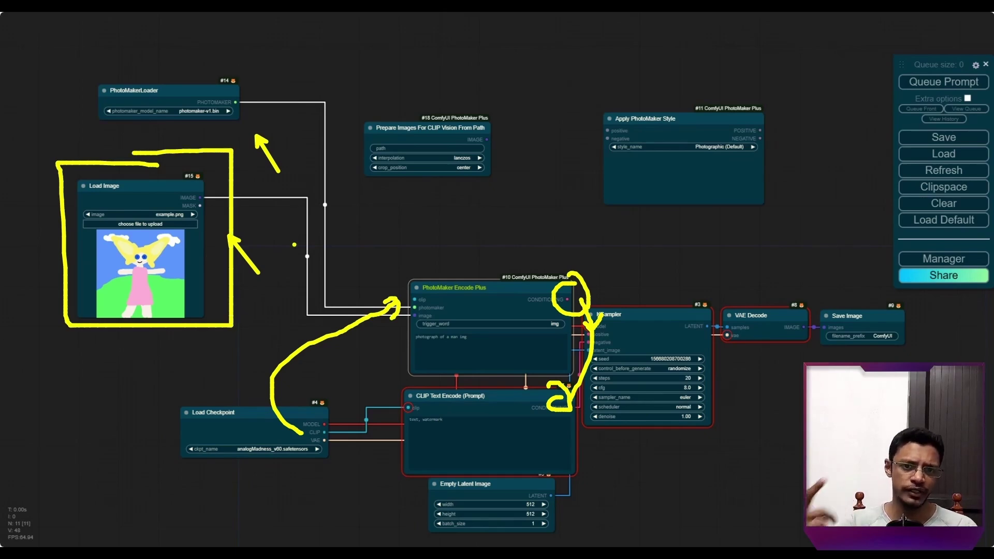
key(Escape)
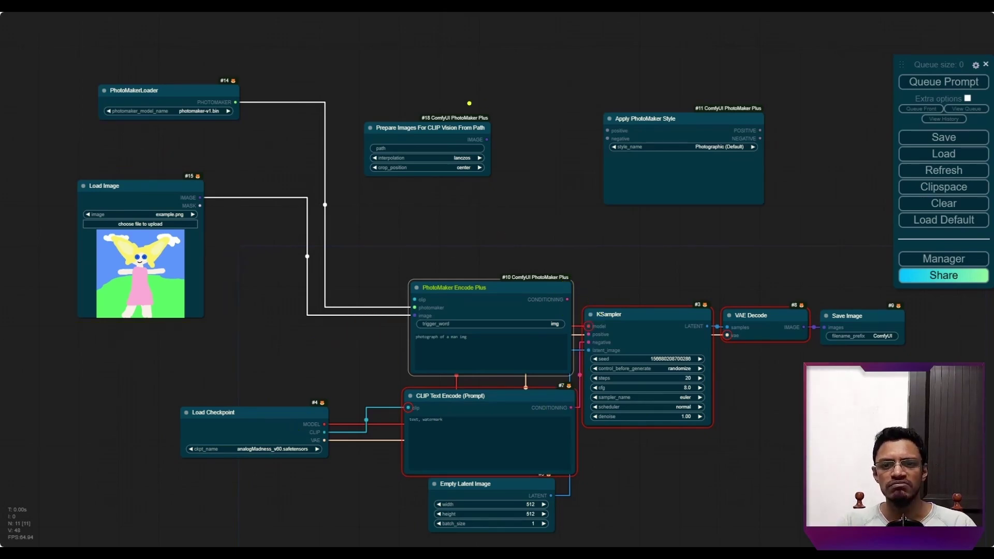
drag(469, 103, 498, 64)
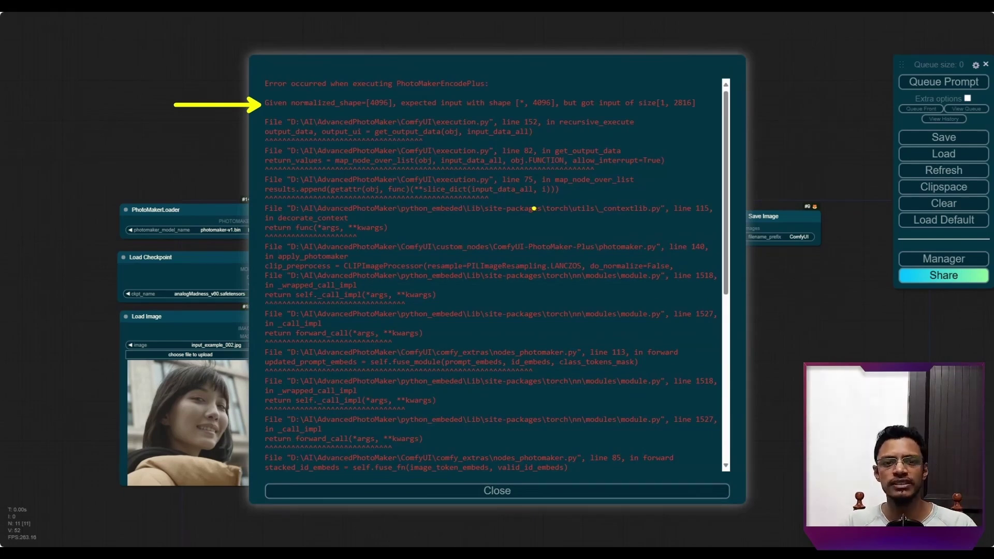
drag(359, 111, 395, 111)
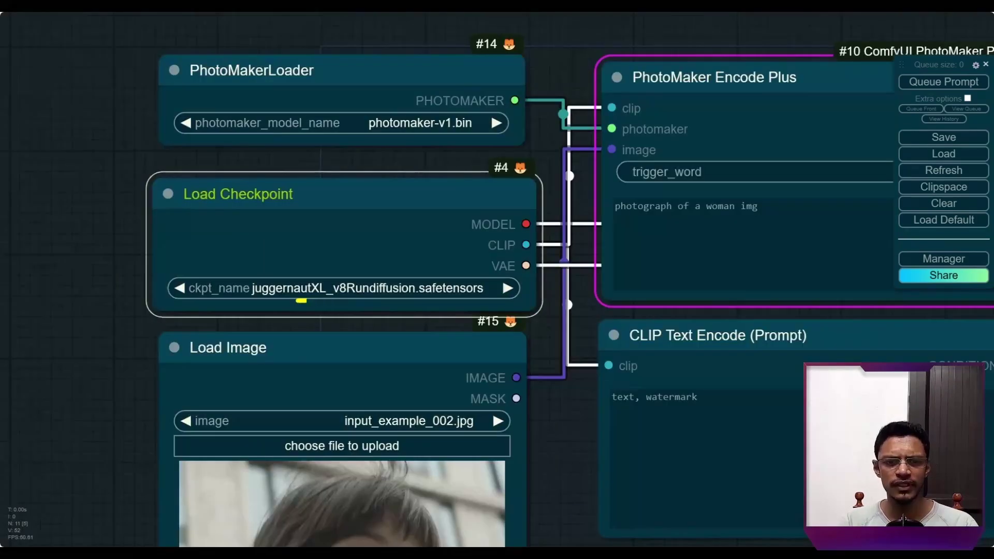
Step: Run the PhotoMaker workflow with the juggernautXL_v8Rundiffusion.safetensors checkpoint
scroll(40, 260, down, 9)
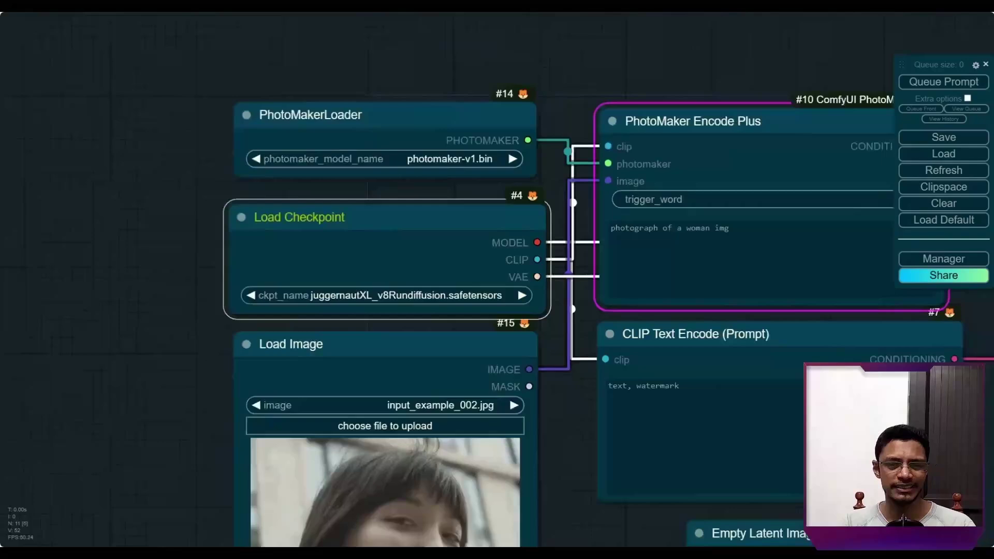
scroll(725, 430, up, 1)
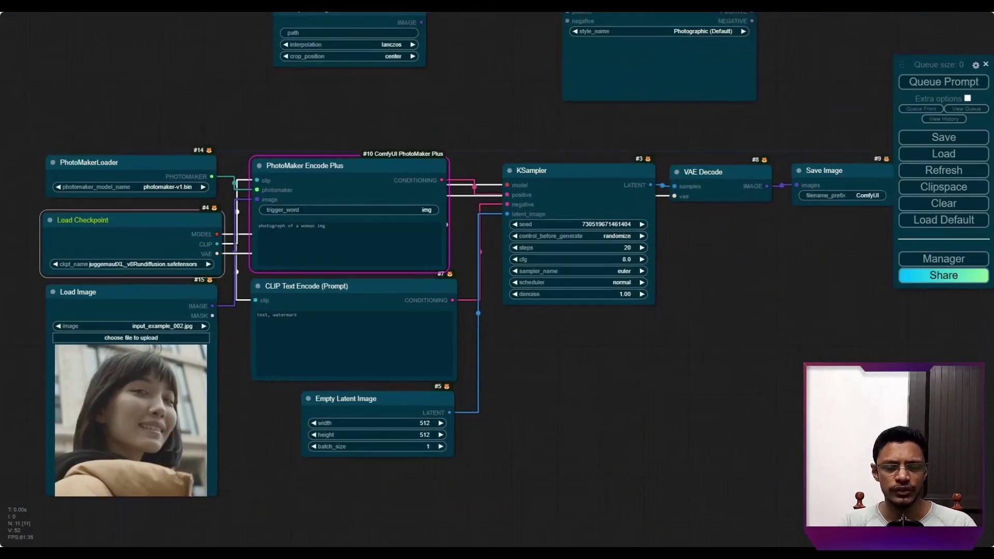
key(ctrl+Return)
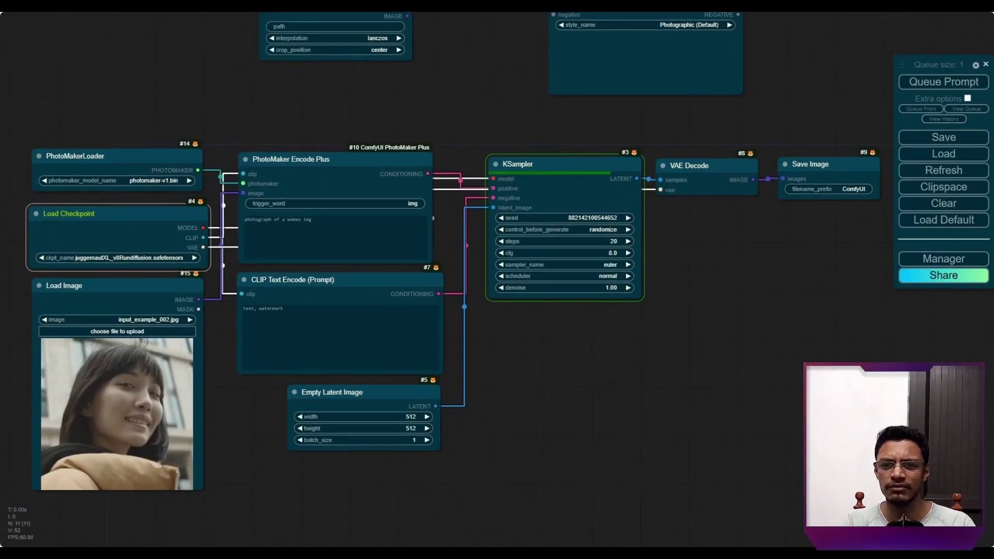
Step: Set the Empty Latent Image node's width and height to 1024
scroll(878, 249, up, 4)
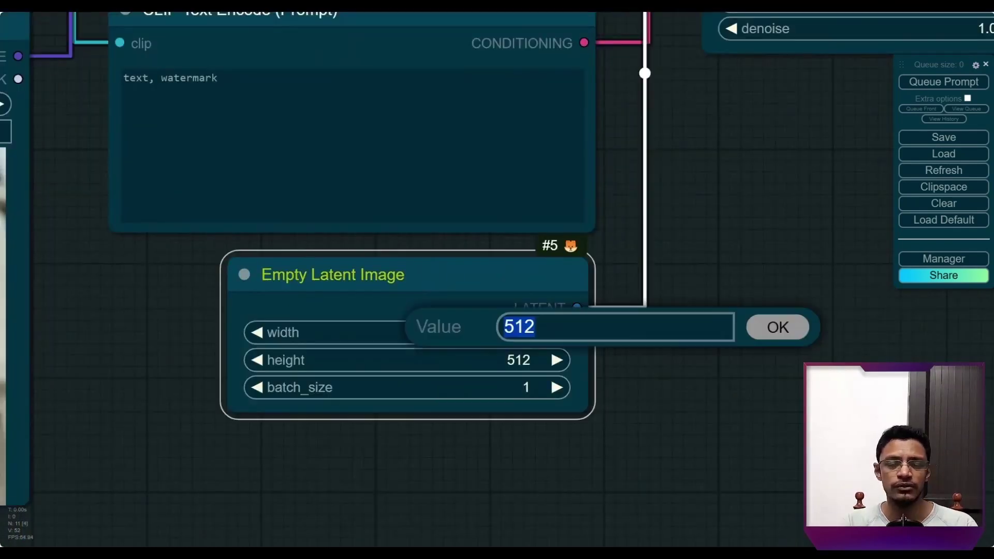
text(1024)
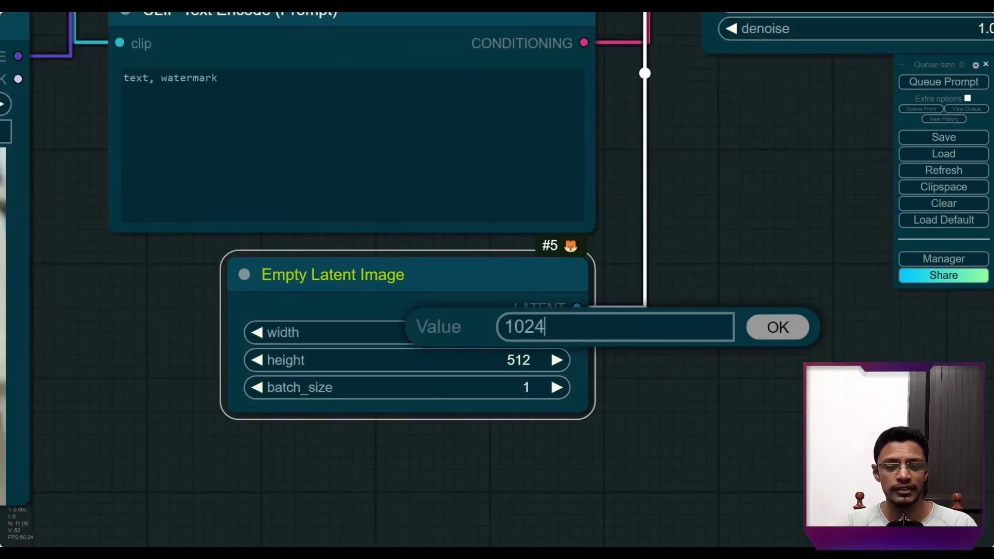
key(Return)
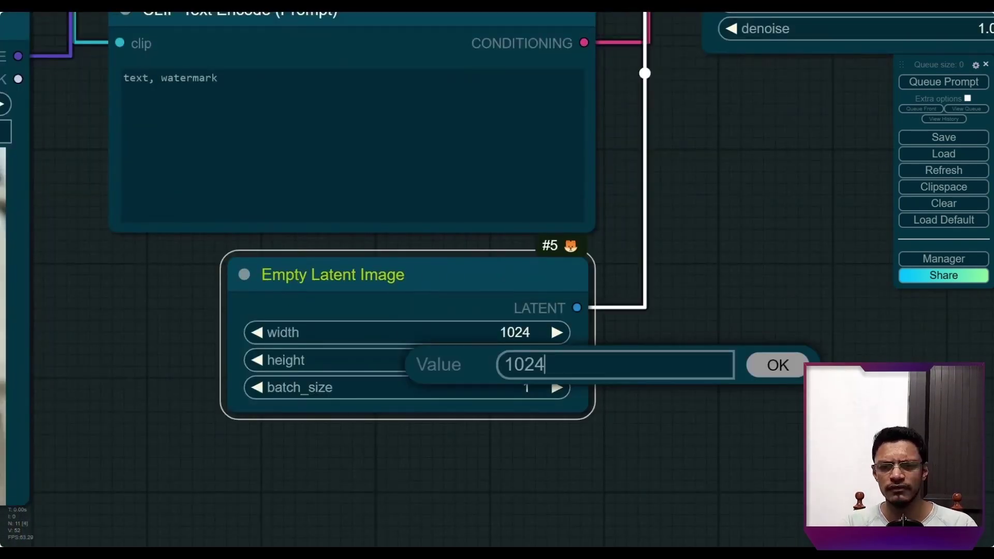
key(Return)
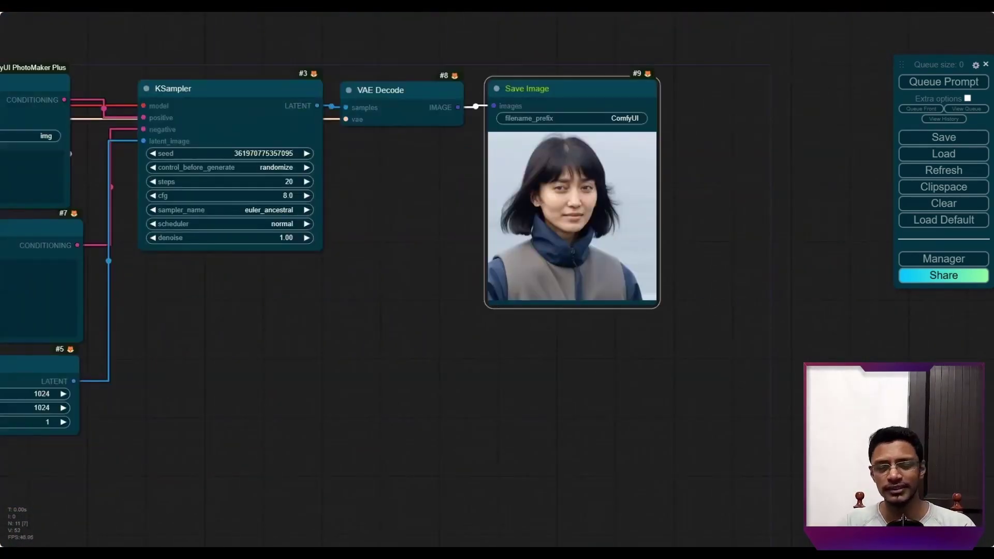
Step: Enlarge the Save Image node to show the generated portrait at a bigger size
scroll(589, 362, up, 2)
drag(588, 361, 537, 397)
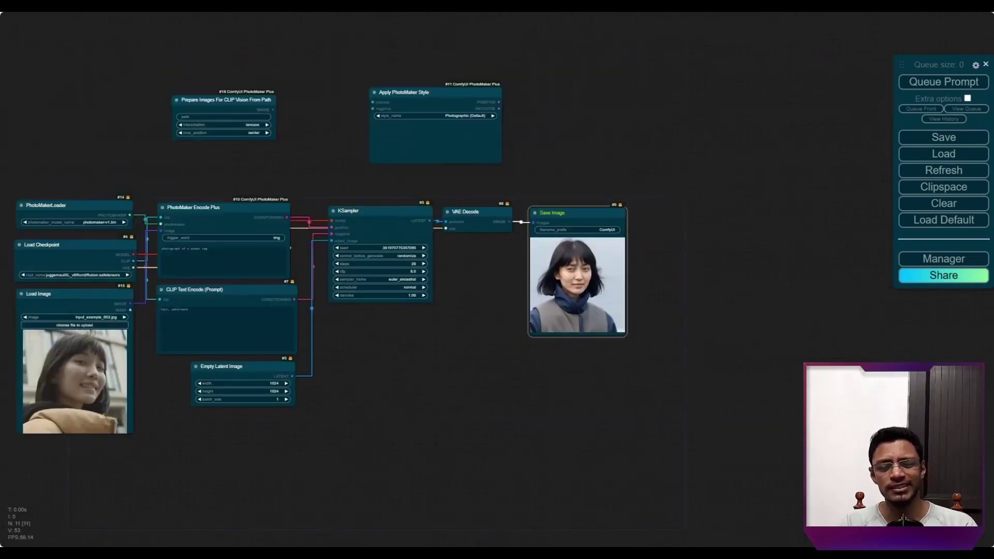
drag(629, 335, 747, 484)
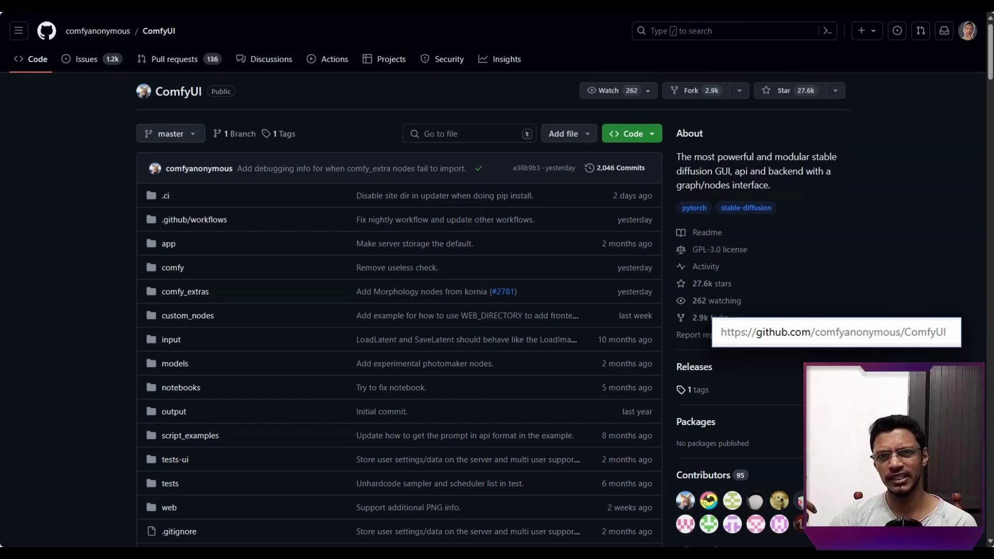
Step: Find the SDXL base-with-refiner example on the ComfyUI examples page and load its bottle image as a workflow
scroll(399, 279, down, 15)
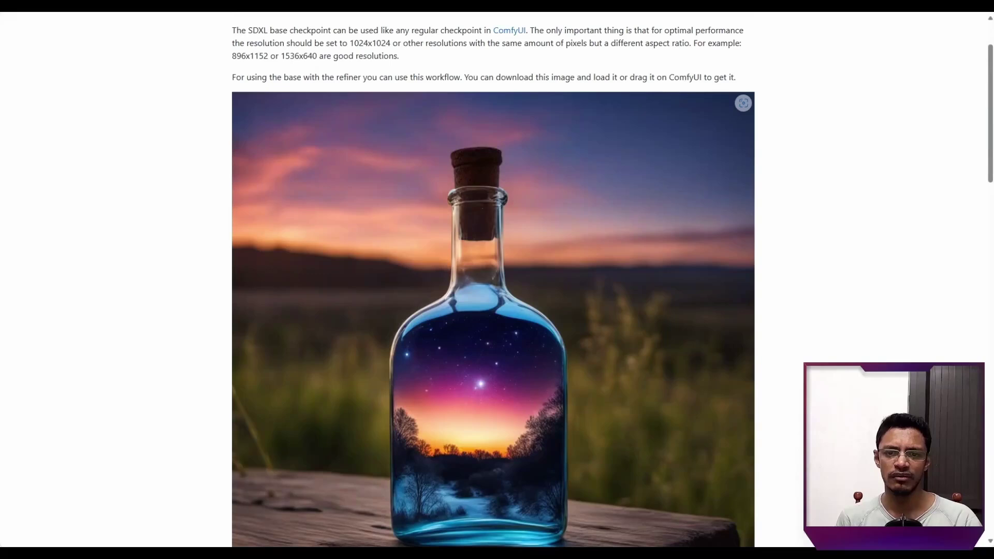
drag(492, 311, 35, 85)
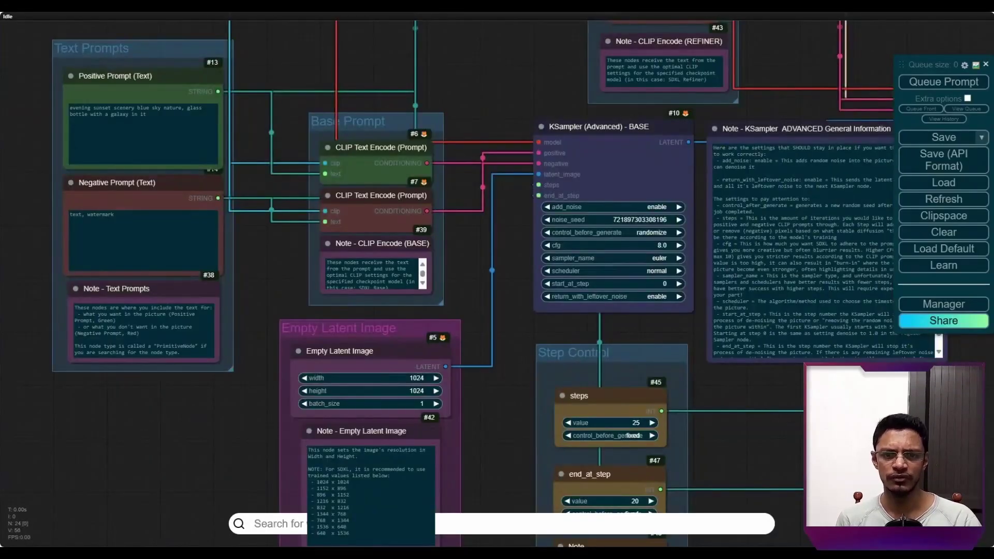
scroll(494, 311, down, 6)
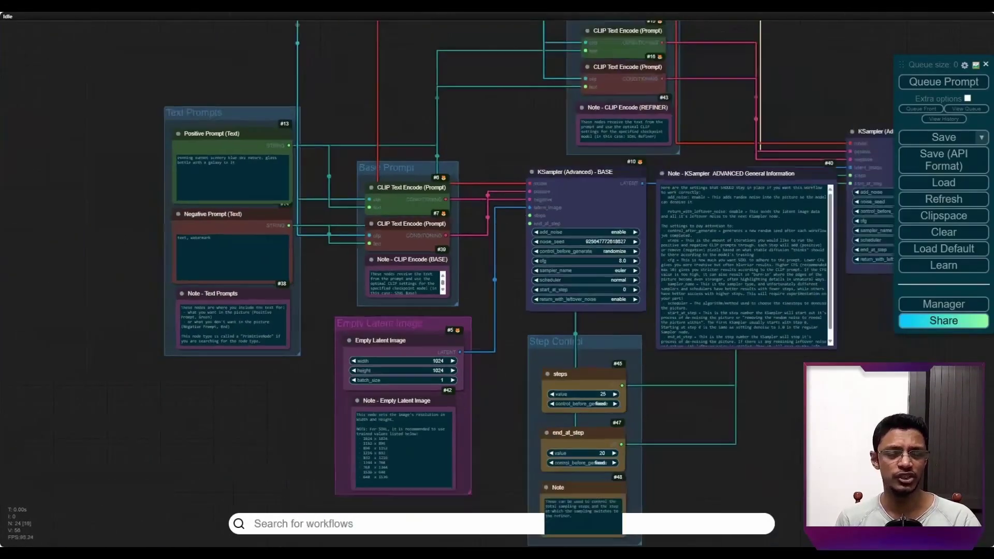
scroll(584, 213, up, 5)
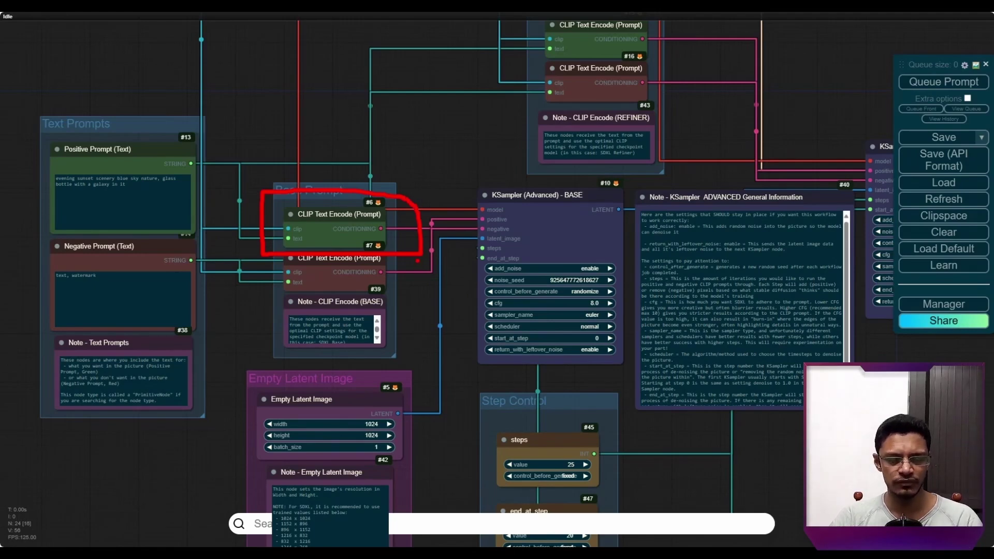
text(photomaker en)
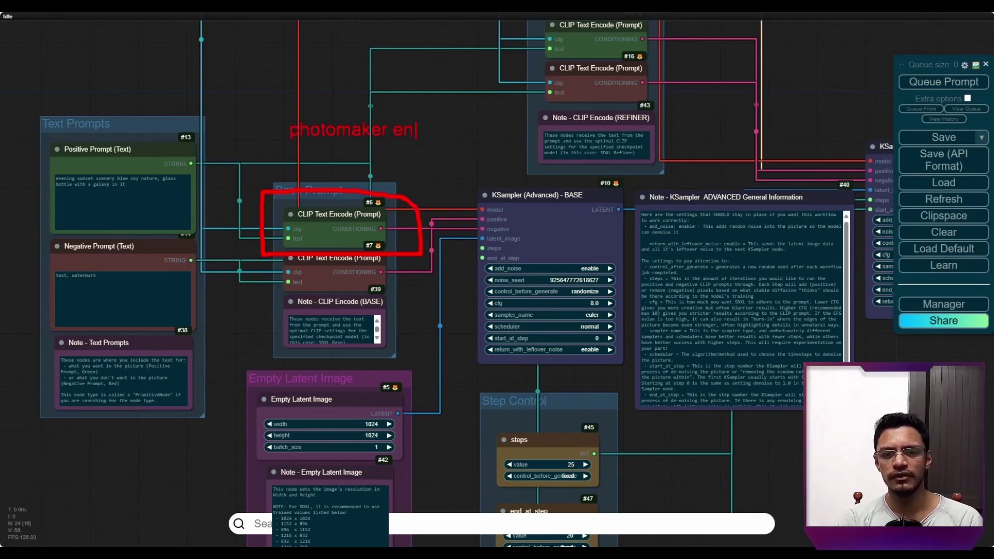
text(code plus)
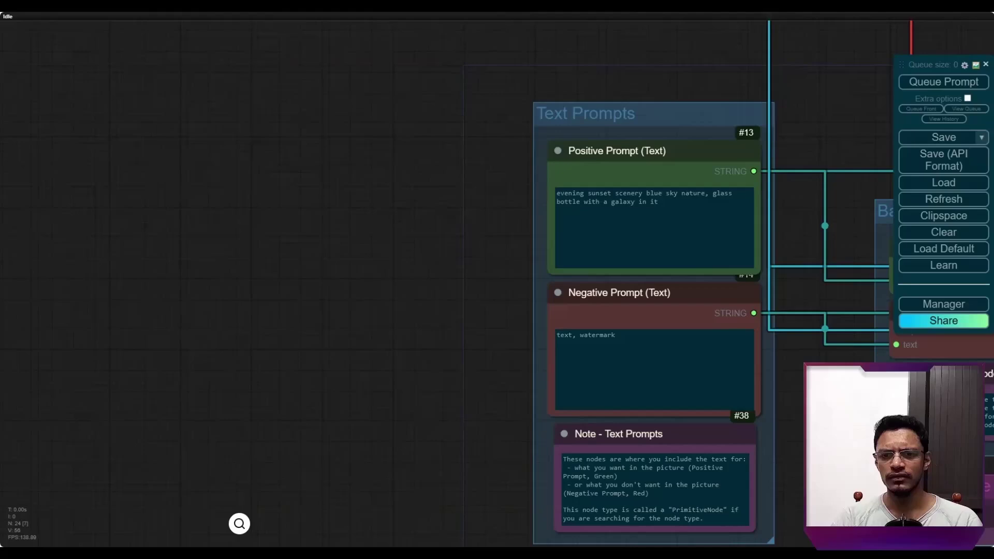
Step: Search the nodes for "photomaker" and add a PhotoMaker Encode Plus node beside the Text Prompts group
double_click(217, 201)
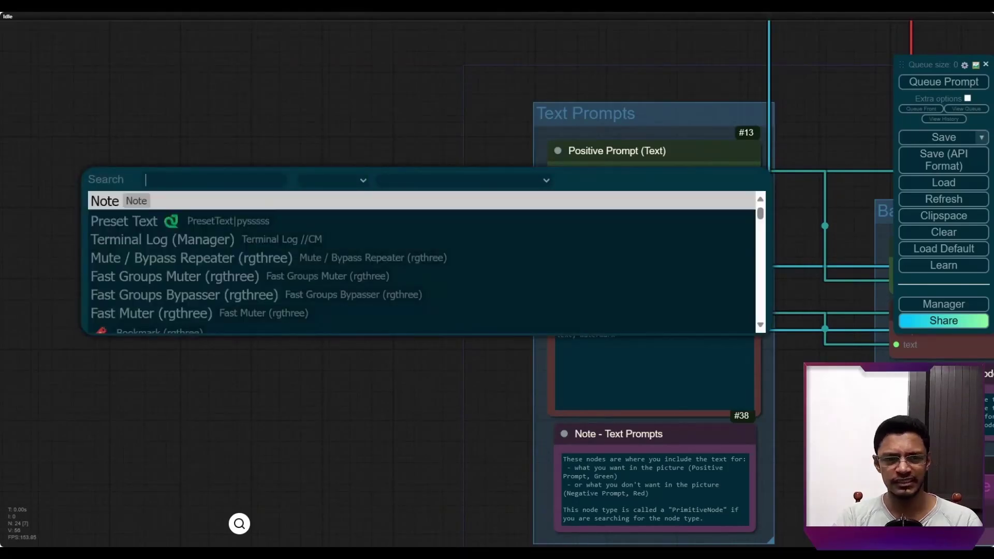
text(photo)
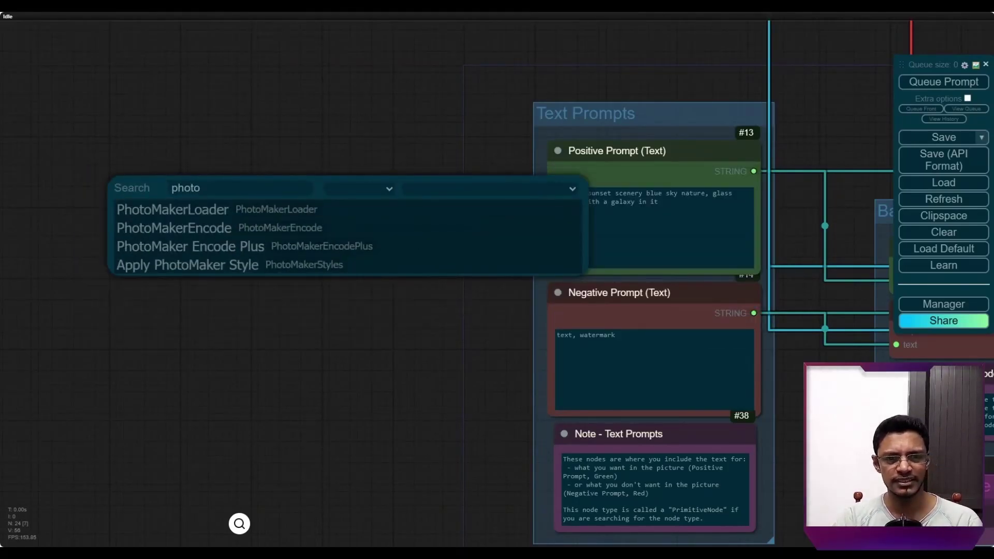
text(maker)
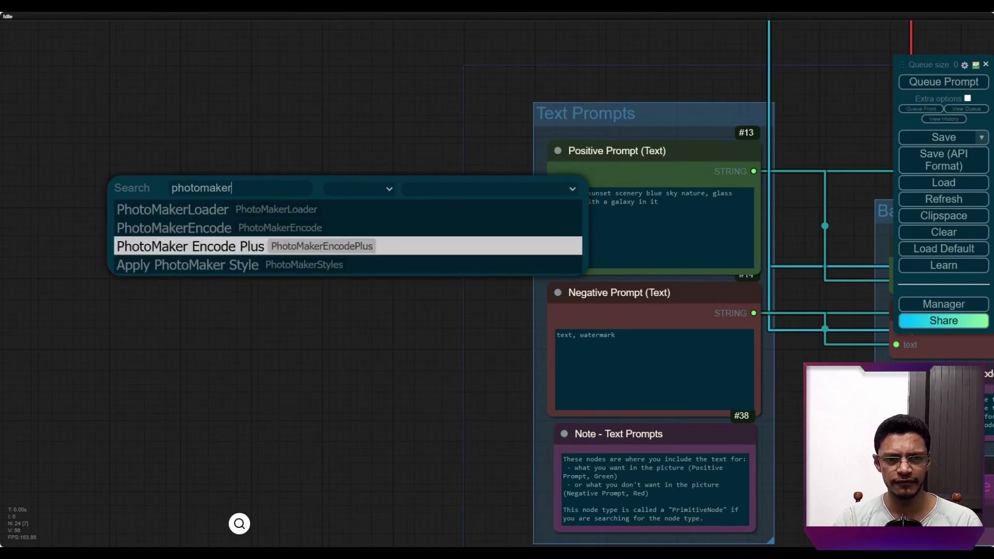
key(Down)
key(Down)
key(Down)
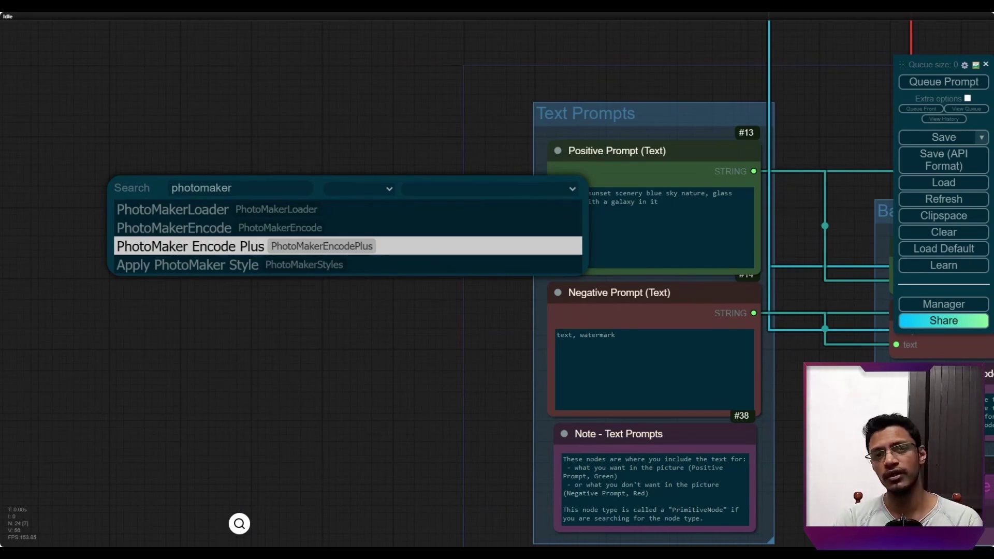
key(Return)
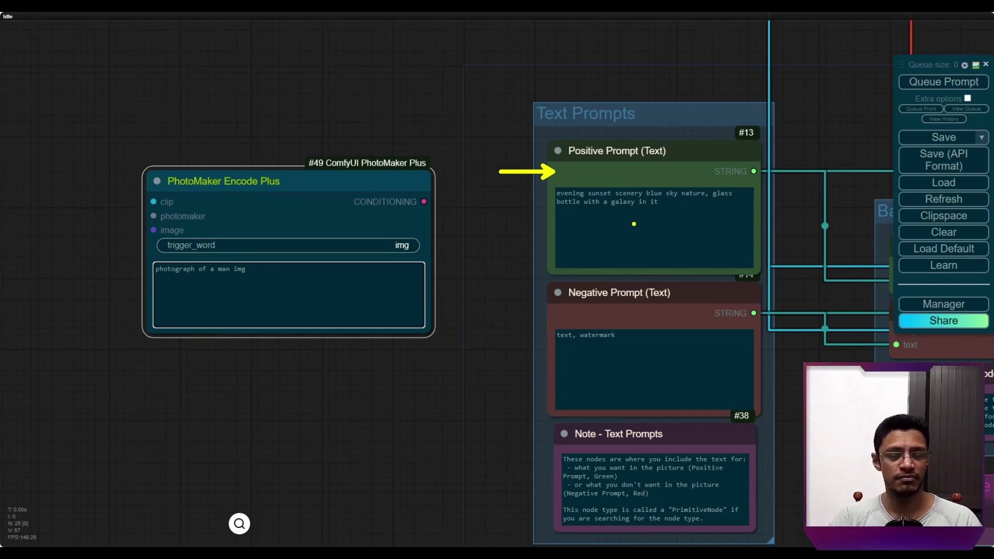
Step: Convert the text field of the PhotoMaker Encode Plus node to an input
mouse_move(615, 180)
mouse_down()
mouse_move(590, 181)
mouse_move(637, 181)
mouse_move(351, 272)
mouse_move(332, 294)
mouse_move(369, 297)
mouse_up()
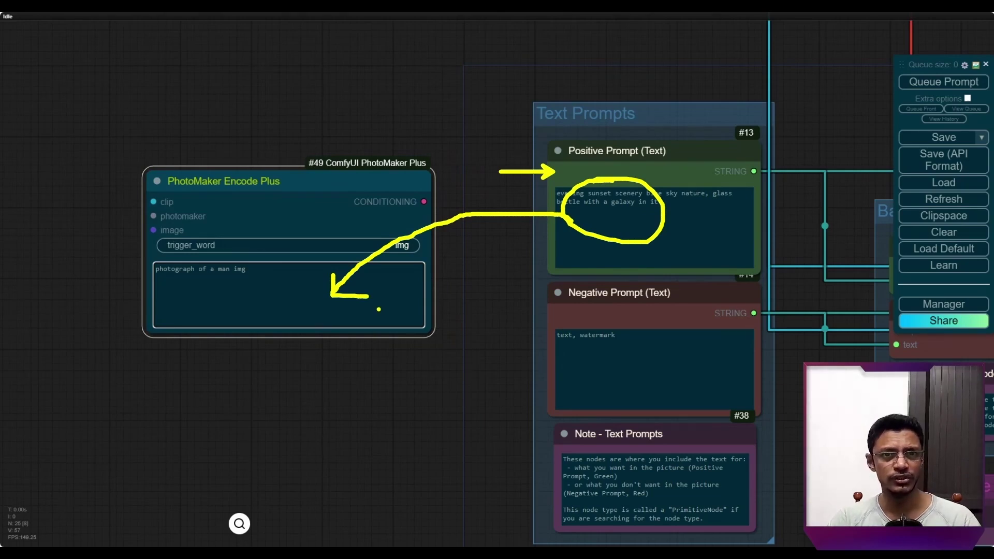
key(Escape)
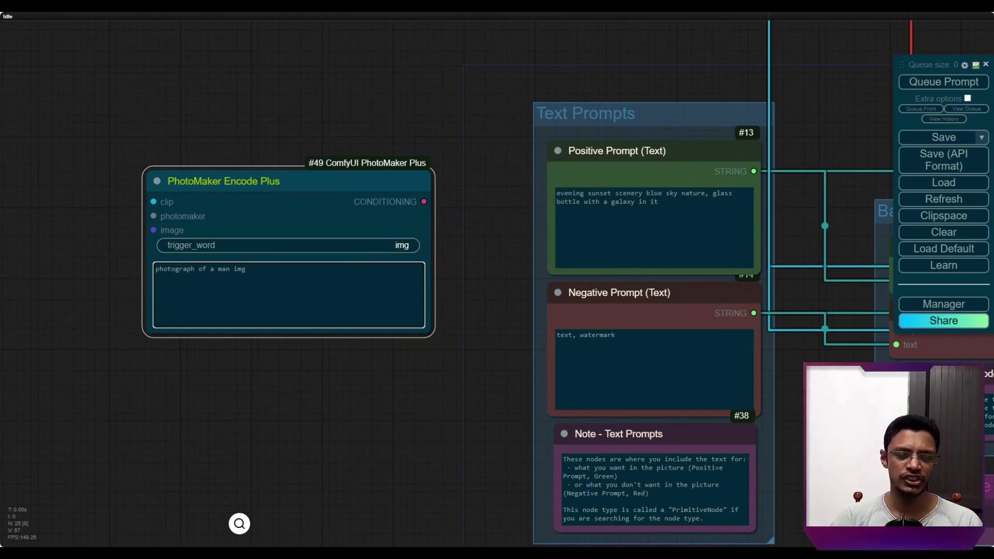
right_click(293, 209)
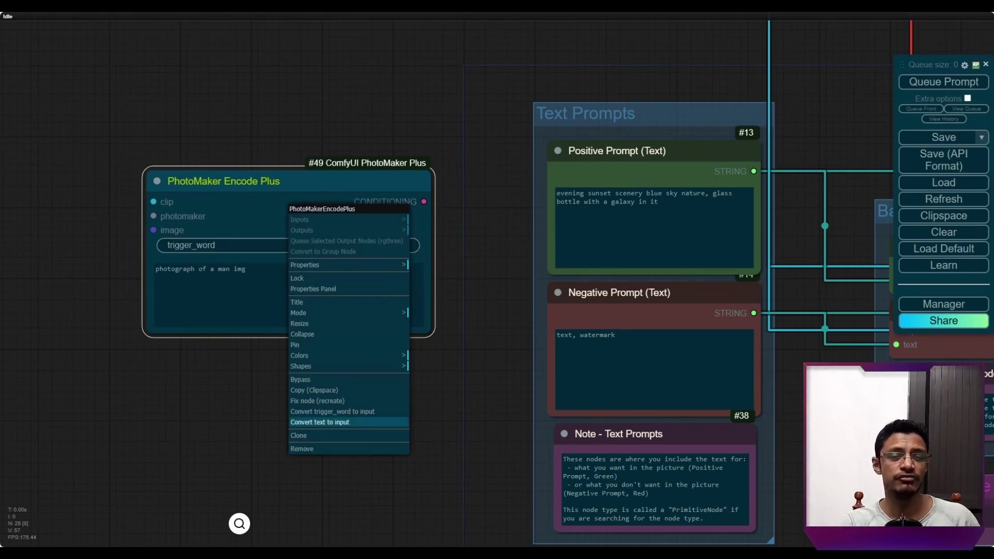
click(320, 422)
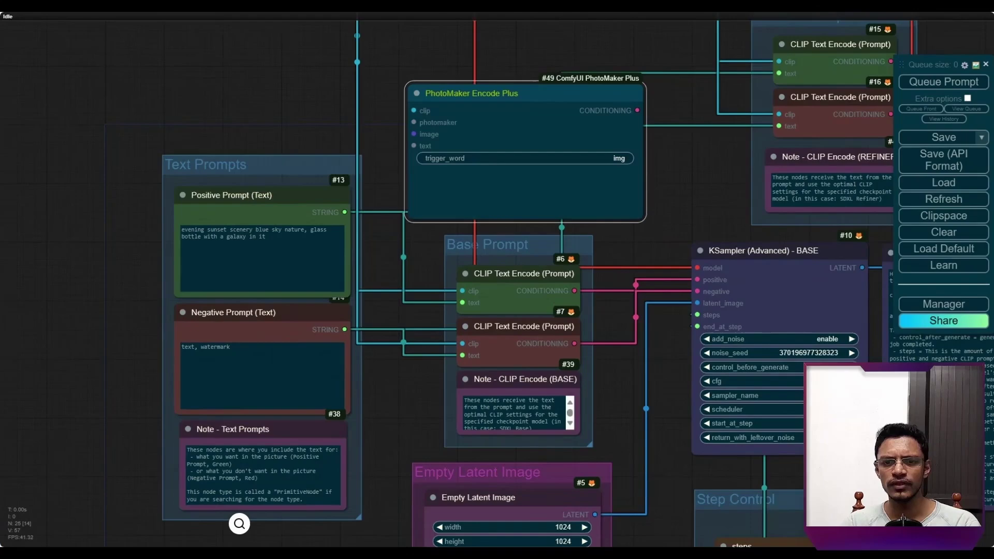
Step: Place the PhotoMaker Encode Plus node above the Base Prompt group and connect the Positive Prompt string to its text input
drag(524, 93, 519, 93)
drag(345, 212, 412, 145)
scroll(497, 279, down, 1)
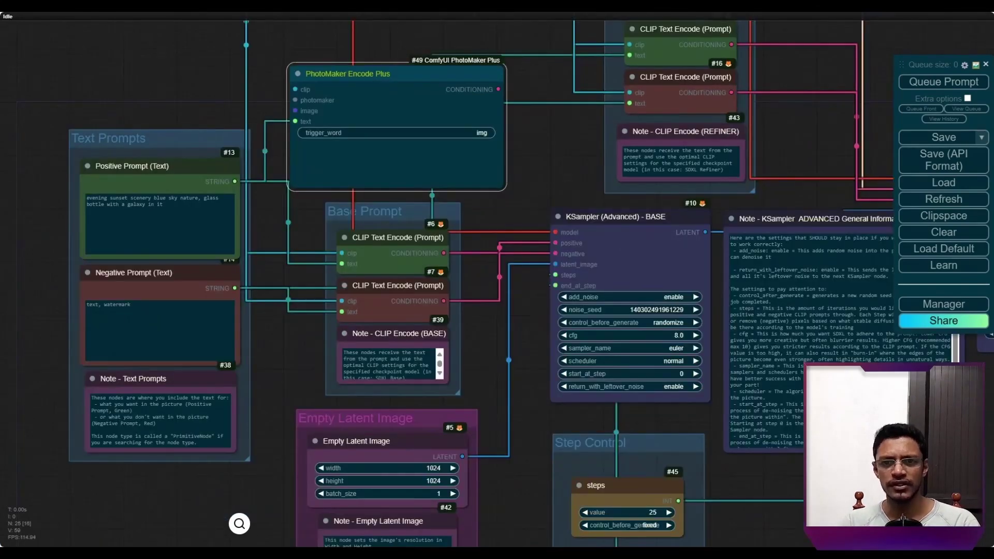
Step: Connect the PhotoMaker Encode Plus conditioning output to the positive input of the KSampler (Advanced) - BASE node
drag(499, 89, 555, 243)
scroll(556, 243, down, 2)
drag(798, 28, 707, 215)
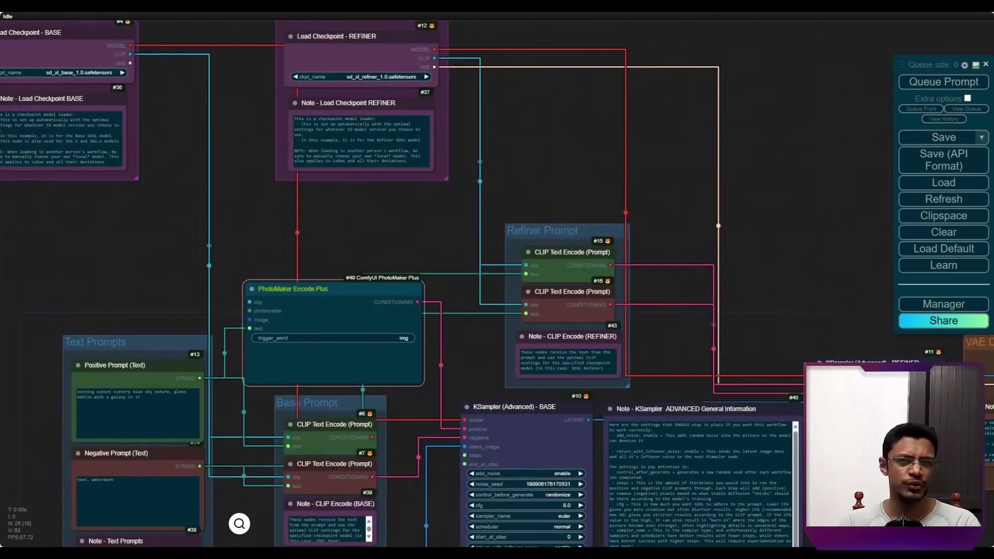
Step: Examine the wiring of the Refiner Prompt nodes alongside the PhotoMaker Encode Plus and base sampler nodes
scroll(649, 325, up, 3)
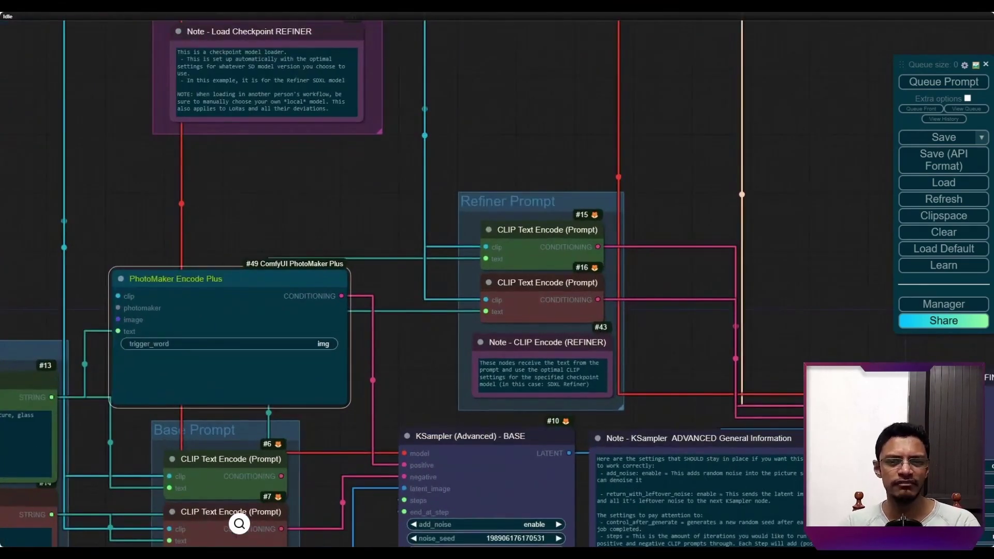
drag(649, 324, 724, 237)
scroll(589, 108, down, 3)
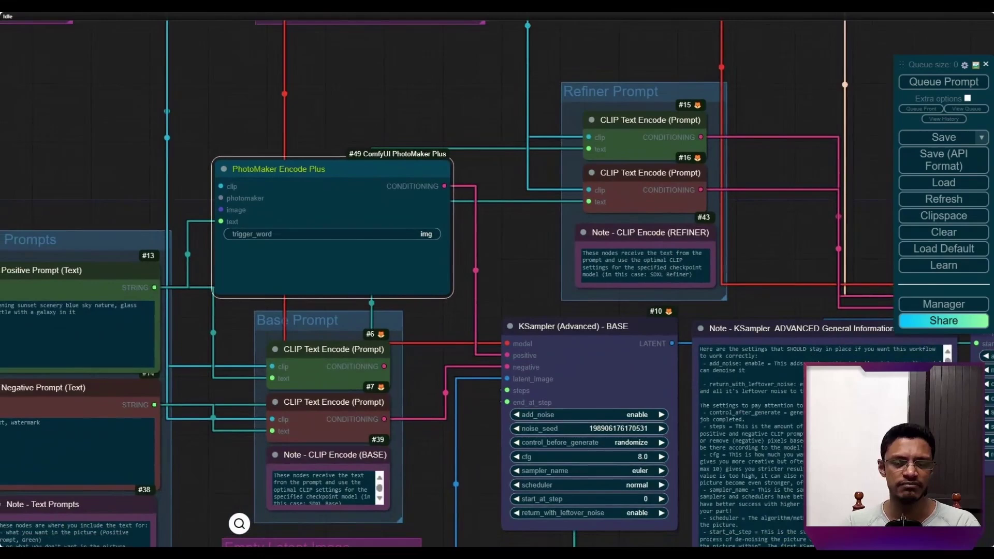
scroll(725, 243, down, 1)
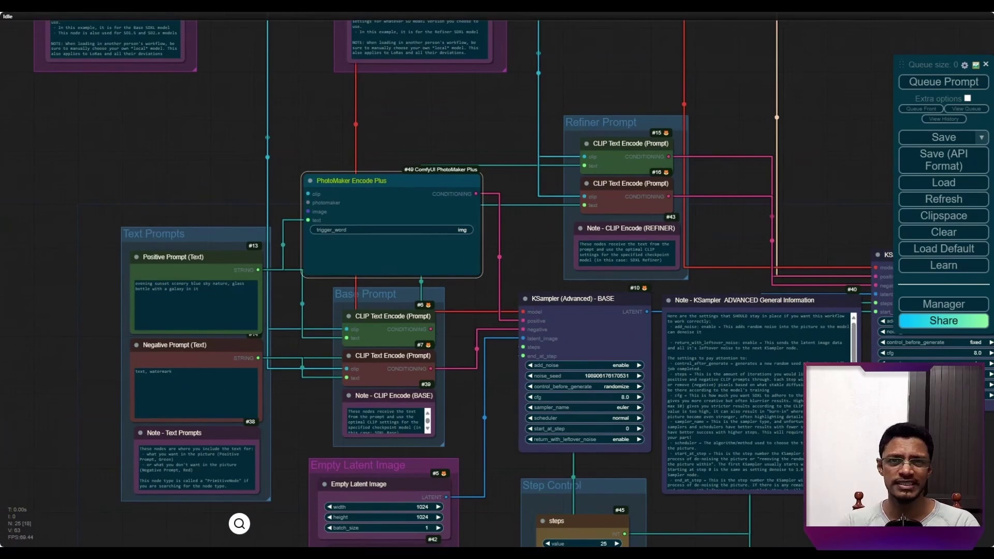
drag(387, 130, 501, 167)
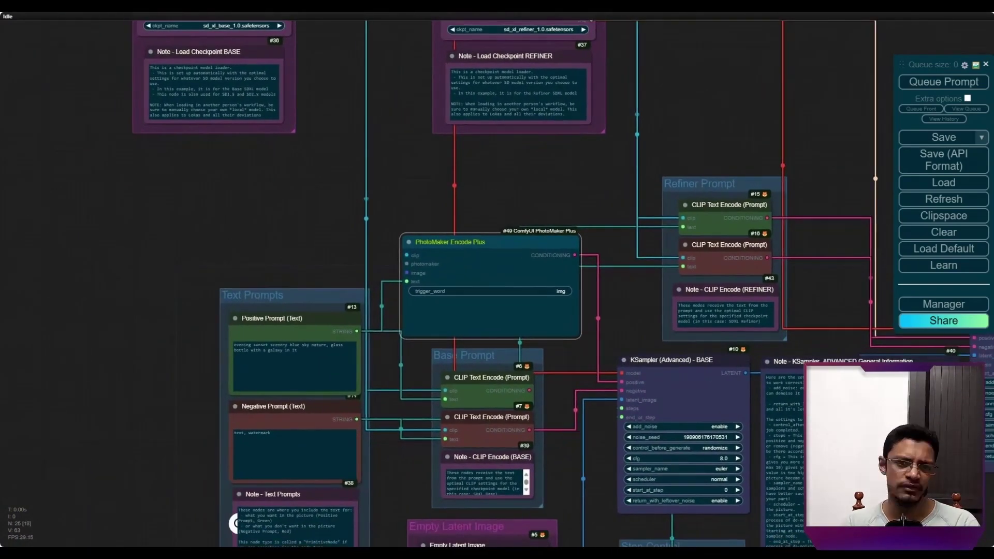
drag(890, 185, 720, 201)
scroll(240, 524, up, 3)
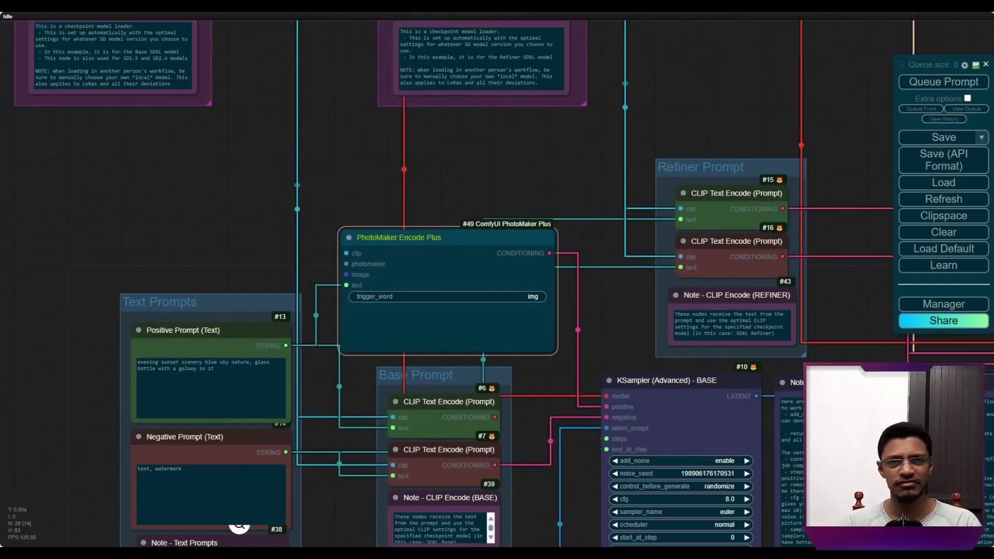
scroll(595, 282, down, 1)
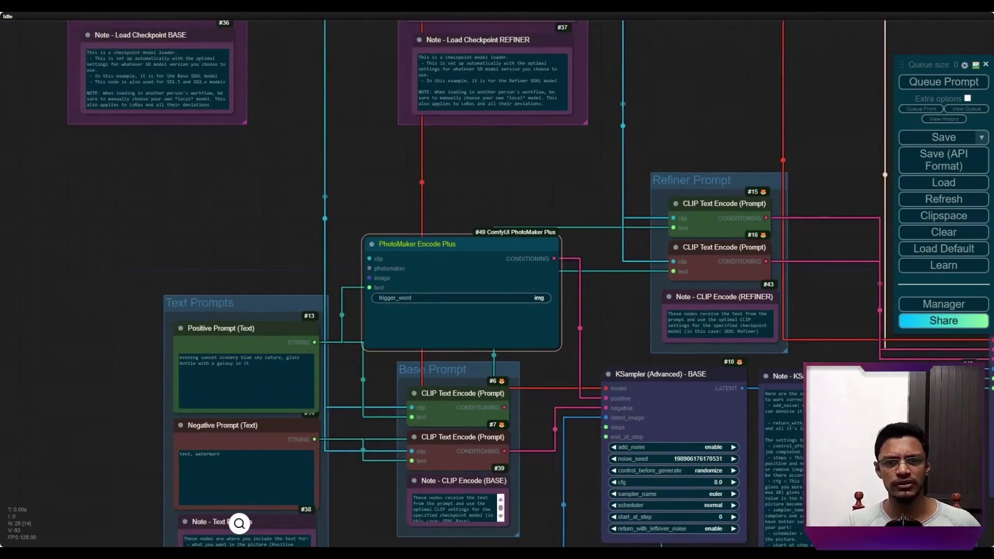
Step: Add a Load Image node beside the Text Prompts group, connected to the image input of PhotoMaker Encode Plus
drag(304, 264, 394, 207)
scroll(552, 264, up, 4)
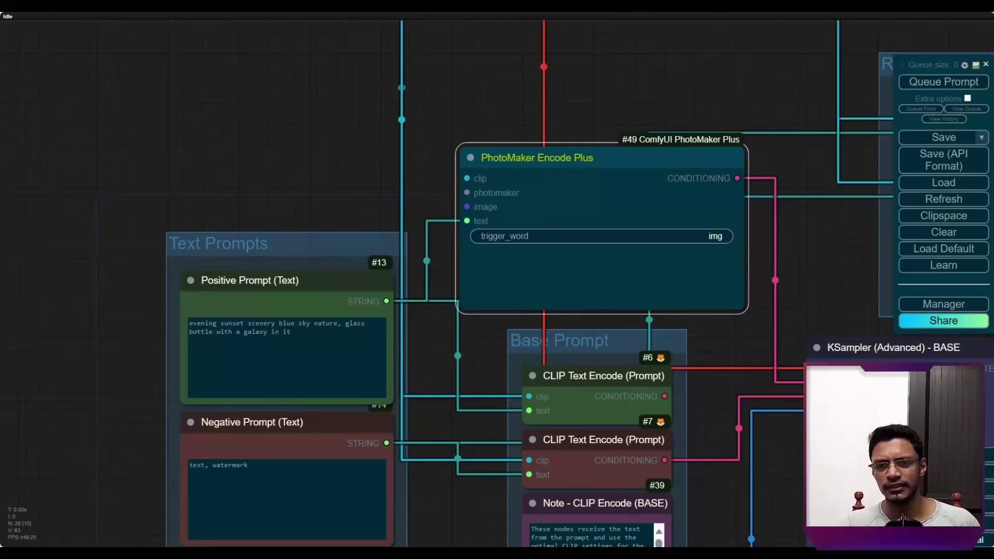
scroll(394, 210, down, 2)
drag(590, 224, 142, 159)
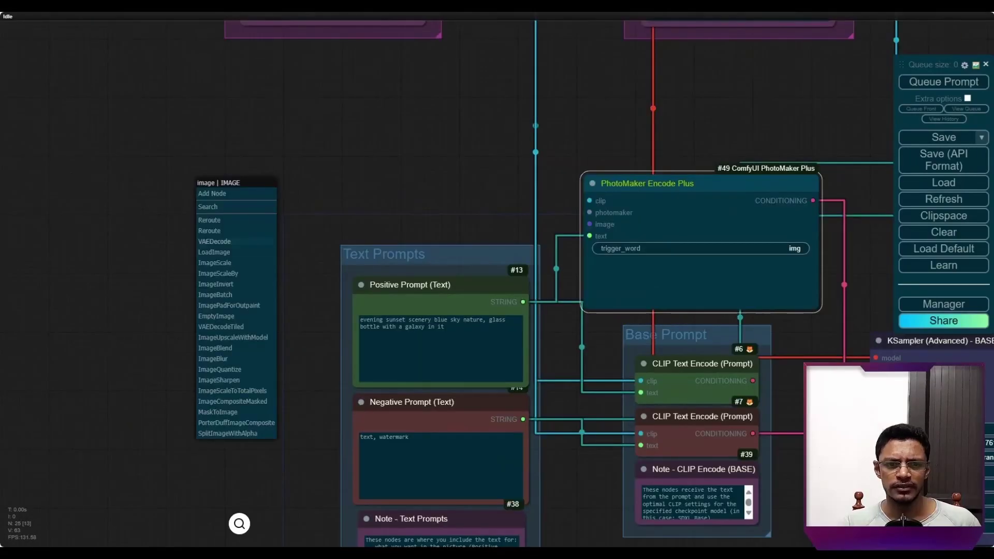
click(213, 252)
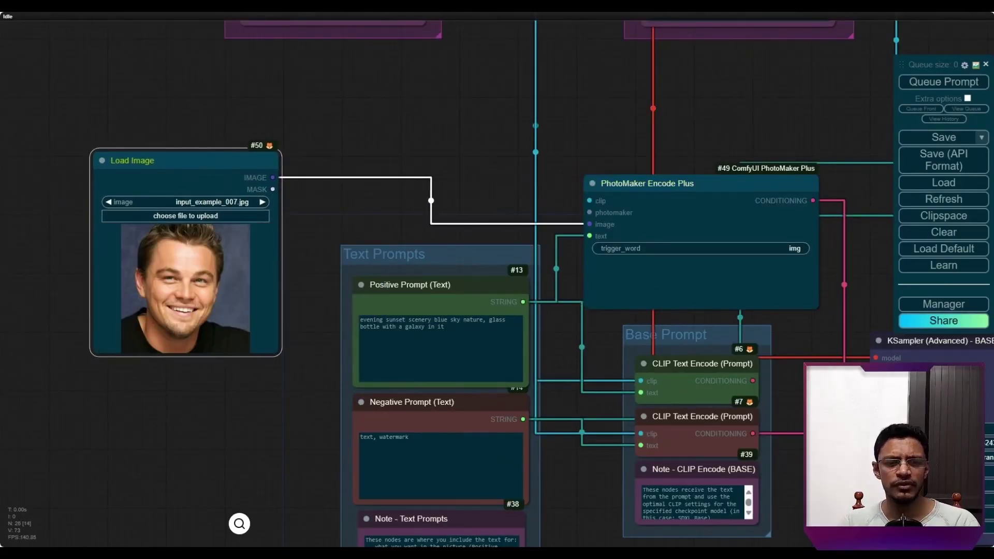
Step: Add a PhotoMakerLoader node connected to PhotoMaker Encode Plus's photomaker input, and arrange it above the Load Image node
drag(588, 211, 424, 102)
click(448, 163)
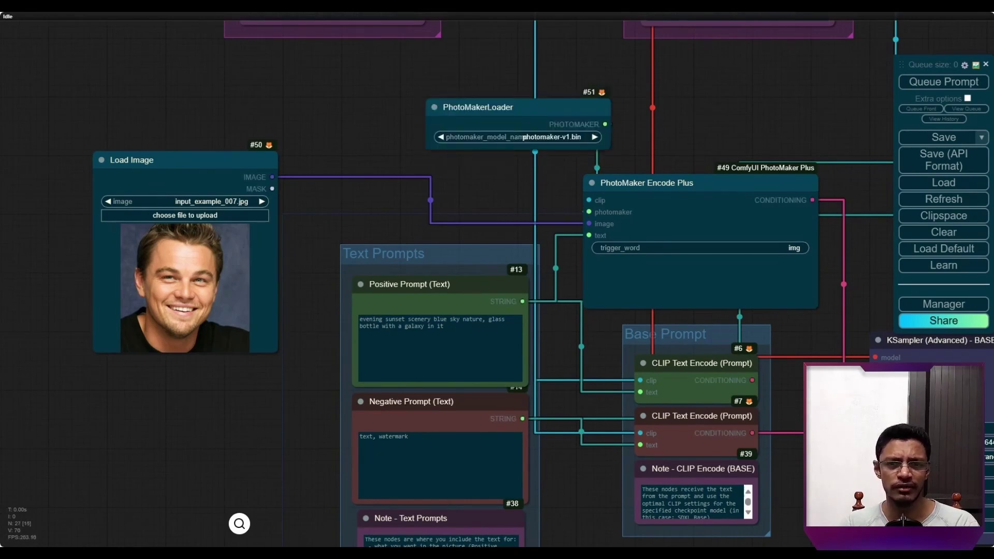
drag(497, 107, 169, 100)
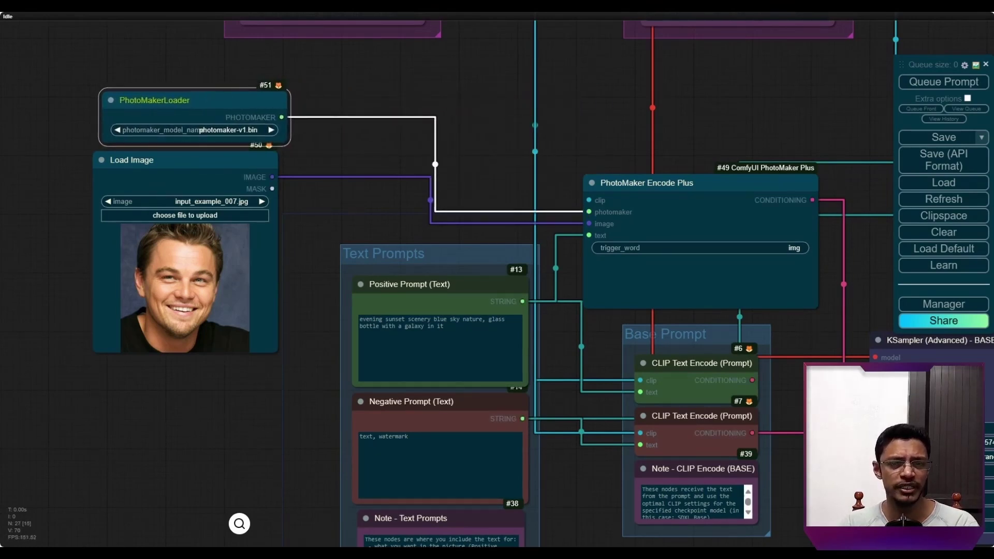
drag(156, 160, 165, 213)
drag(165, 100, 170, 144)
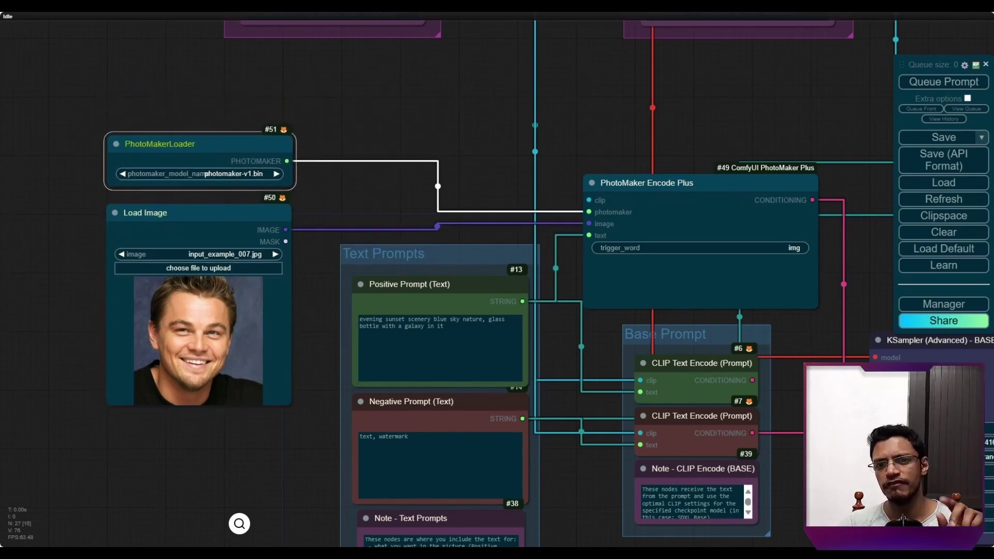
Step: Connect the checkpoint's CLIP output to PhotoMaker Encode Plus and set the positive prompt to "A photograph of a man img"
scroll(542, 311, down, 2)
drag(542, 311, 478, 450)
drag(385, 86, 517, 359)
drag(480, 460, 491, 280)
scroll(480, 329, up, 5)
click(355, 286)
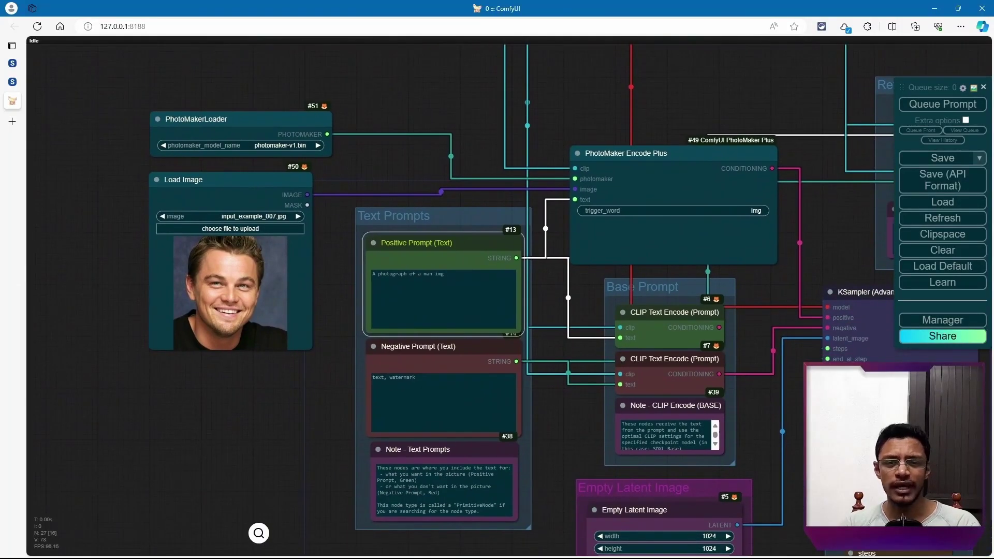
scroll(497, 300, down, 1)
Step: Move the Text Prompts group below and to the left of the Load Image node, freeing space before the Base Prompt group
drag(233, 425, 302, 244)
drag(476, 58, 135, 215)
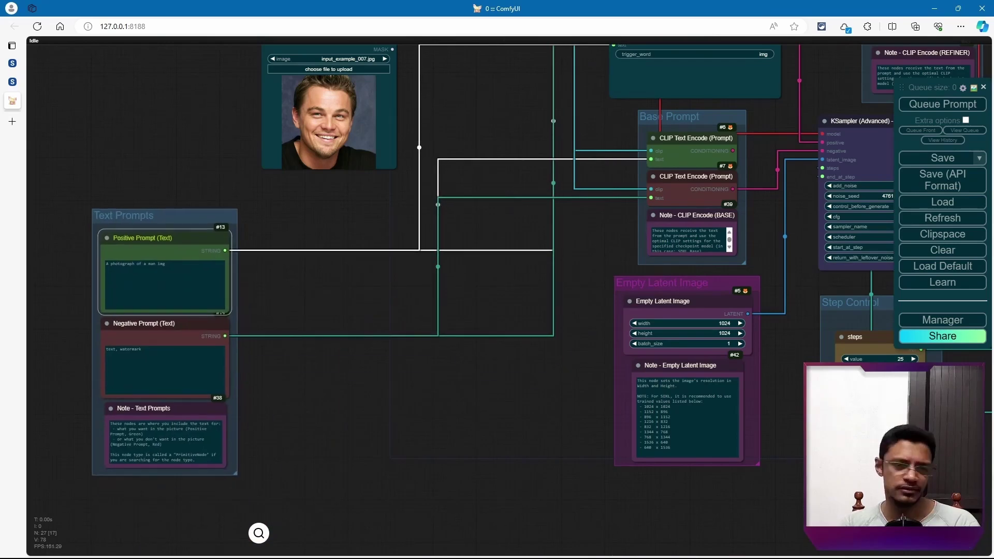
Step: Add an Apply PhotoMaker Style node beside the Text Prompts group
scroll(310, 327, up, 5)
double_click(275, 207)
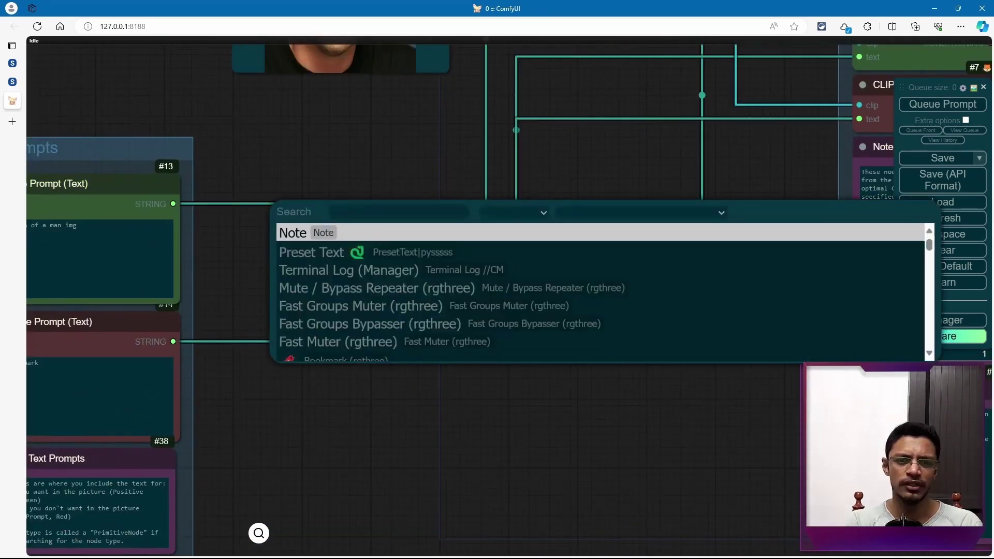
text(style)
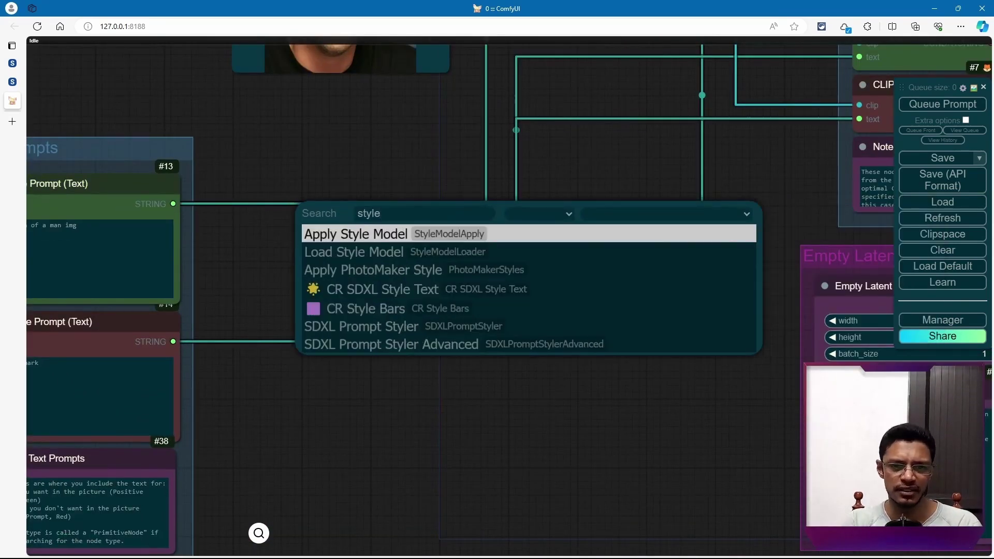
key(Down)
key(Down)
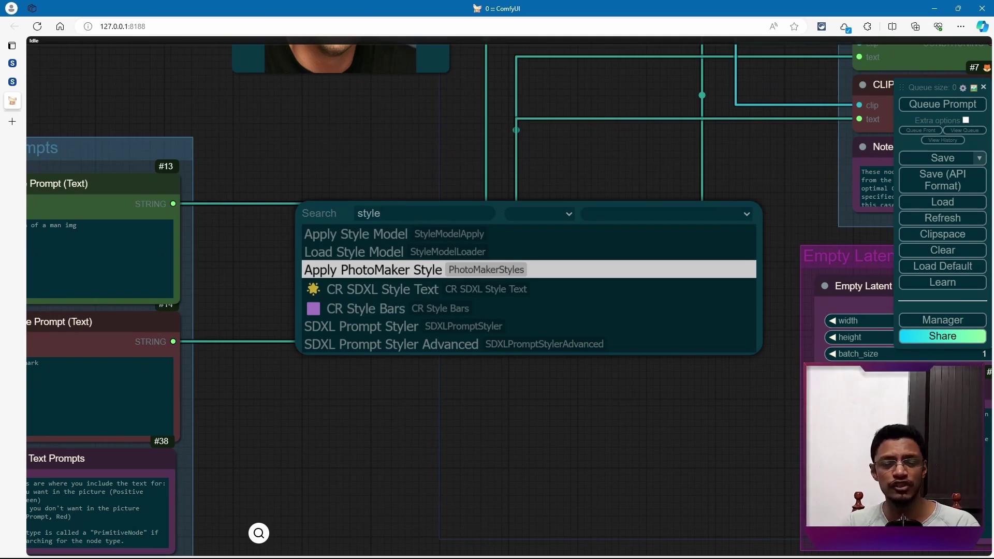
key(Return)
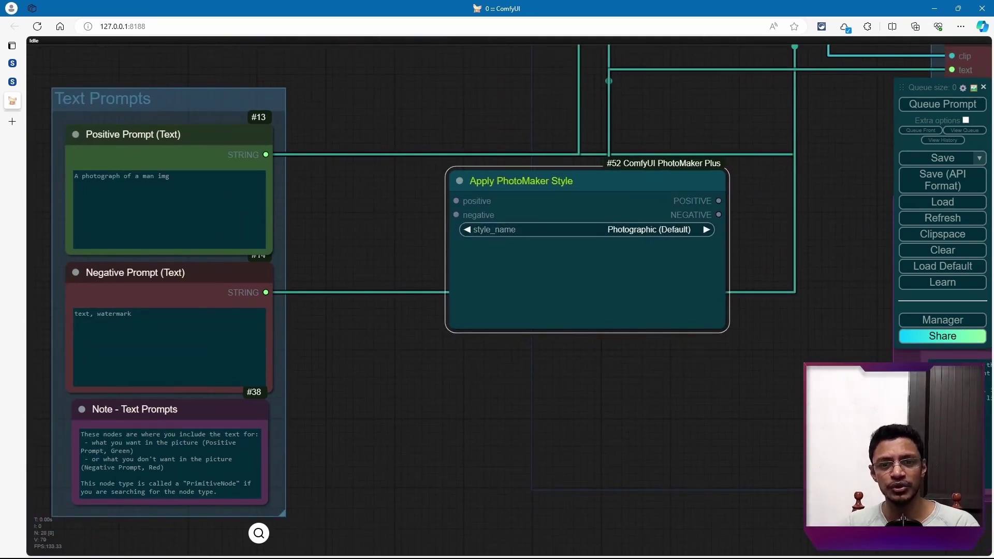
Step: Connect the Positive Prompt and Negative Prompt strings to the matching positive and negative inputs of Apply PhotoMaker Style
drag(266, 154, 456, 201)
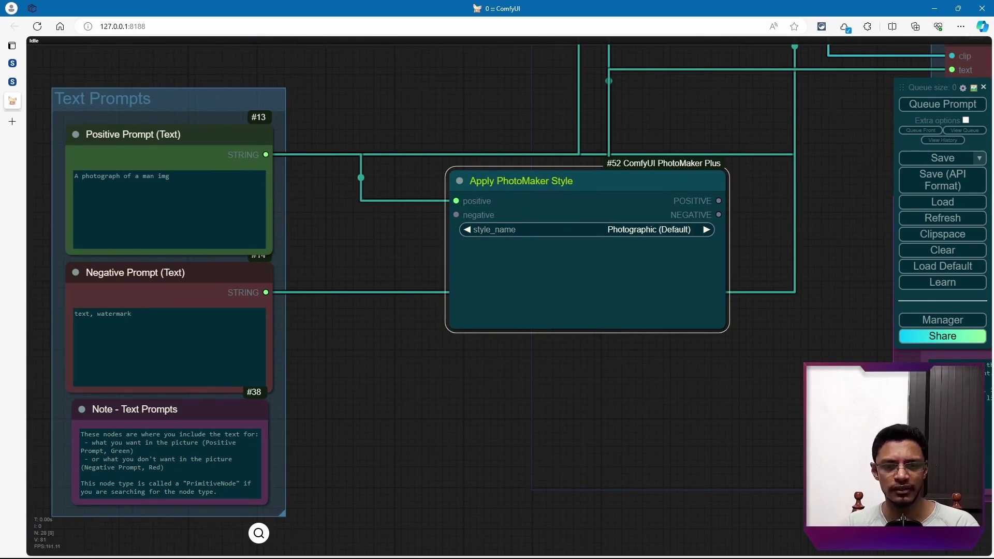
drag(266, 292, 456, 201)
drag(266, 292, 457, 215)
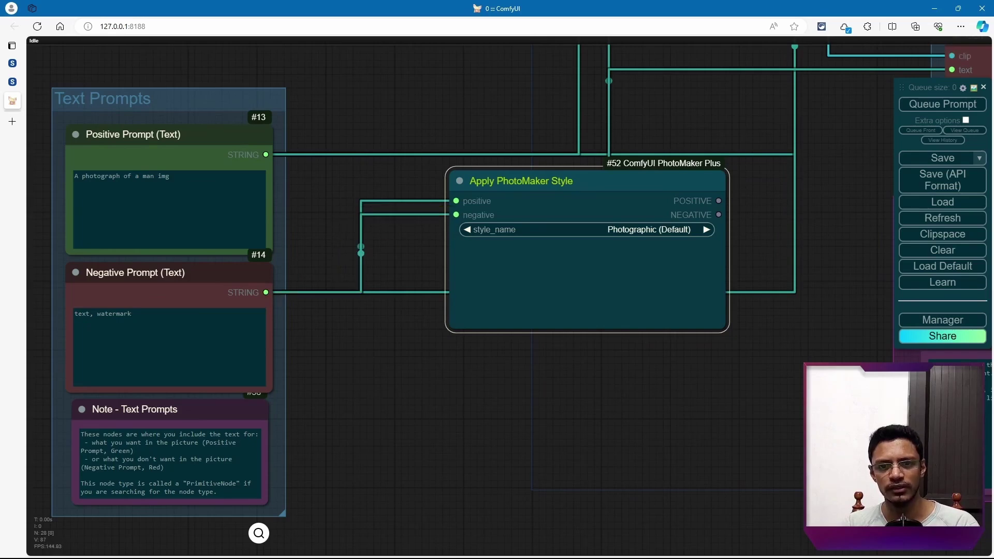
drag(266, 154, 457, 201)
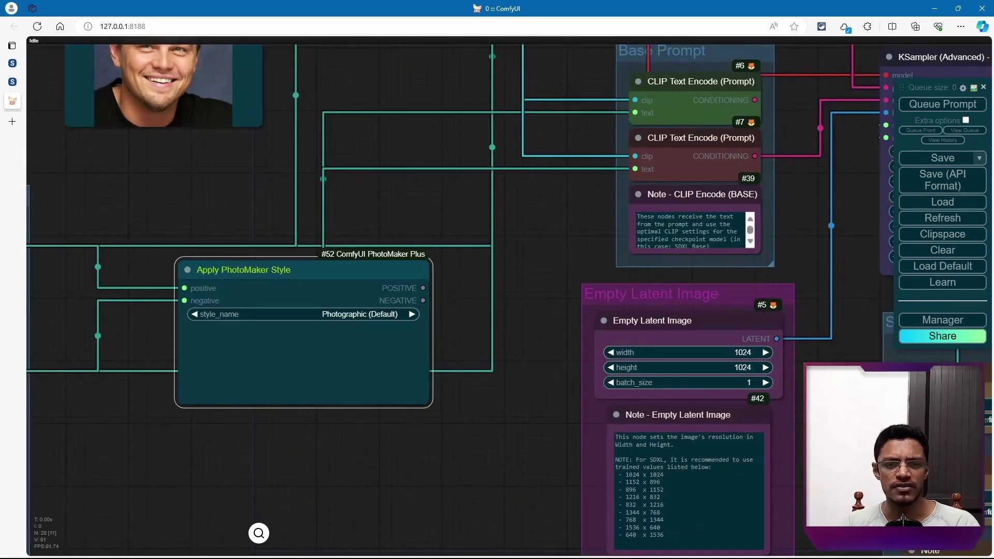
Step: Connect Apply PhotoMaker Style's negative output to the negative base CLIP Text Encode and its positive output to PhotoMaker Encode Plus's text input
scroll(471, 231, down, 2)
drag(528, 217, 443, 262)
scroll(443, 261, up, 2)
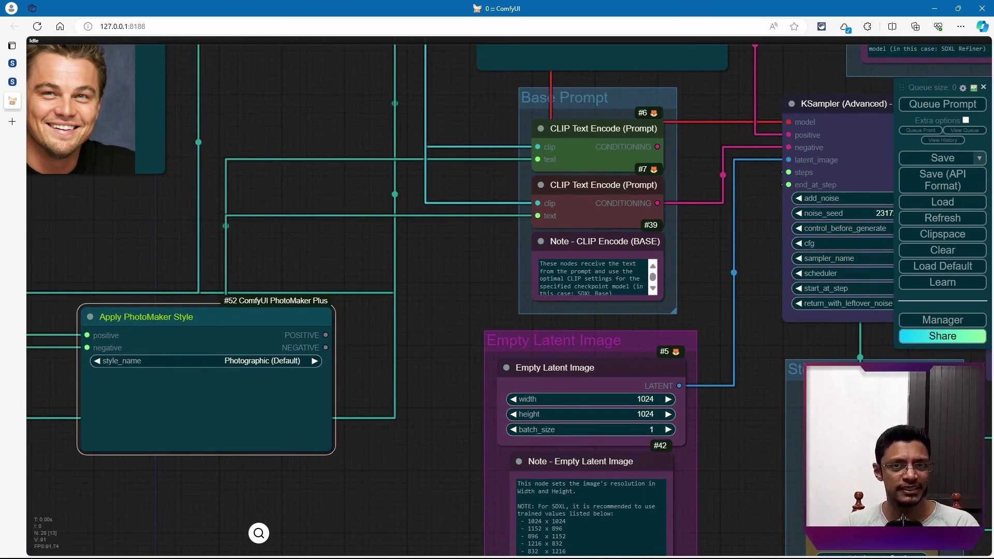
drag(326, 348, 538, 215)
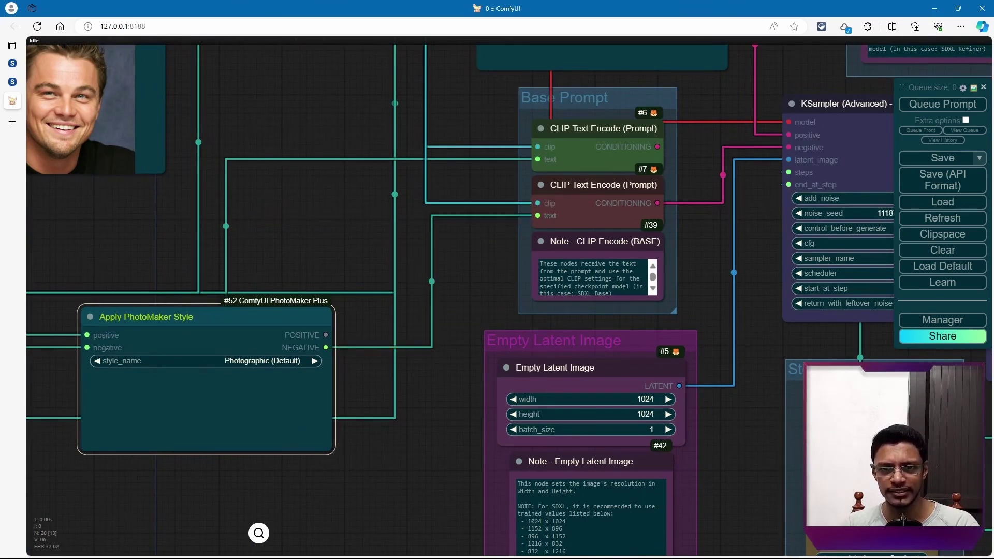
scroll(509, 300, down, 2)
drag(509, 299, 592, 382)
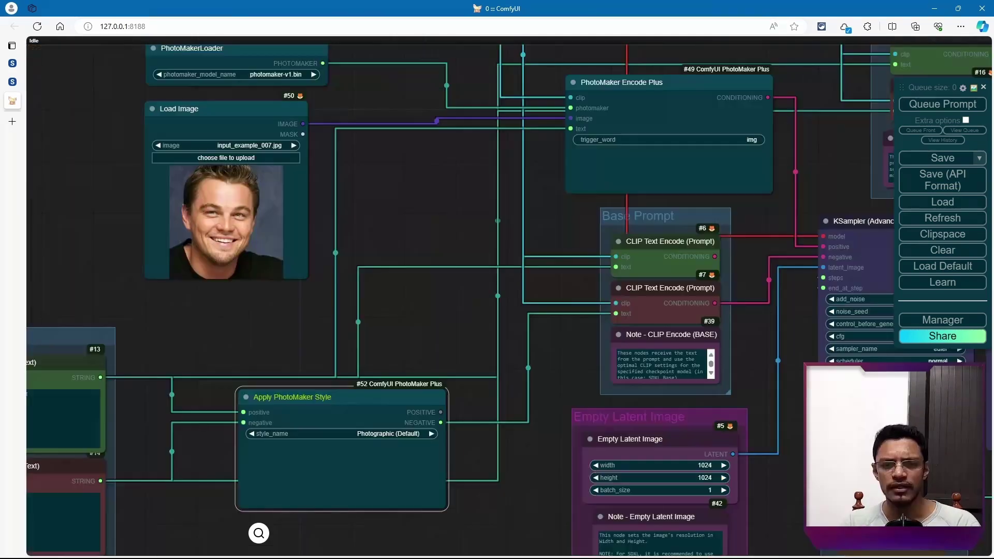
drag(441, 412, 570, 129)
Step: Mute the green positive CLIP Text Encode node in the Base Prompt group
drag(633, 82, 524, 103)
click(588, 235)
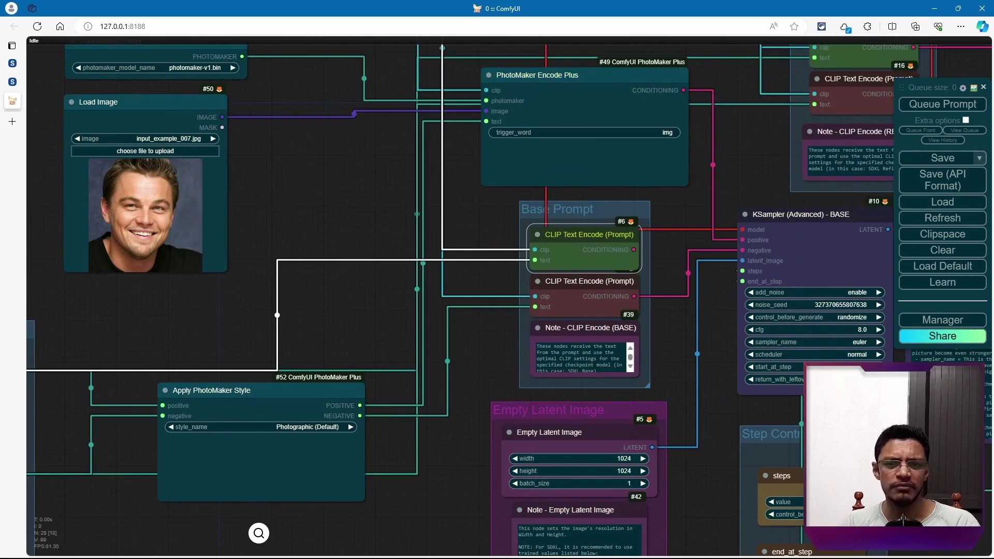
scroll(643, 255, up, 5)
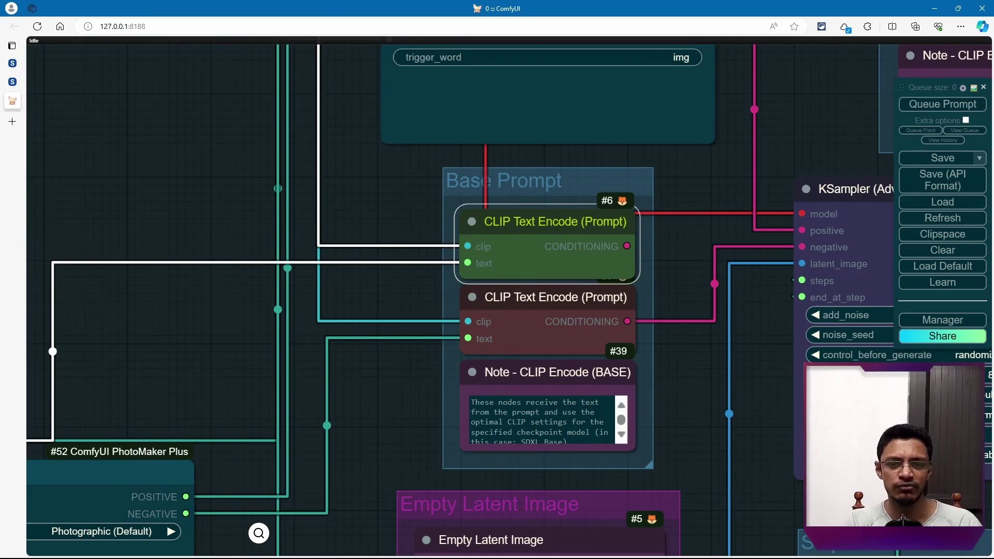
key(ctrl+m)
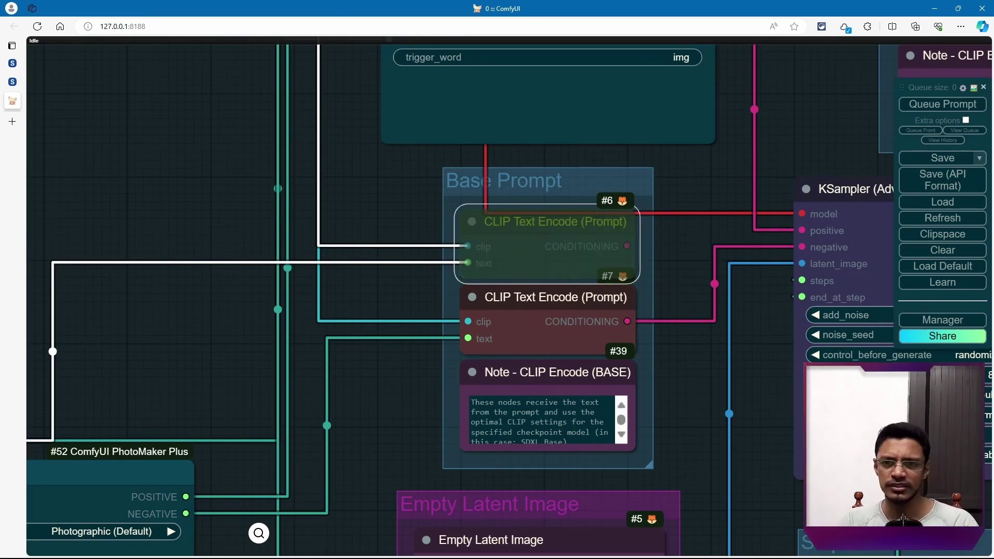
scroll(497, 298, down, 2)
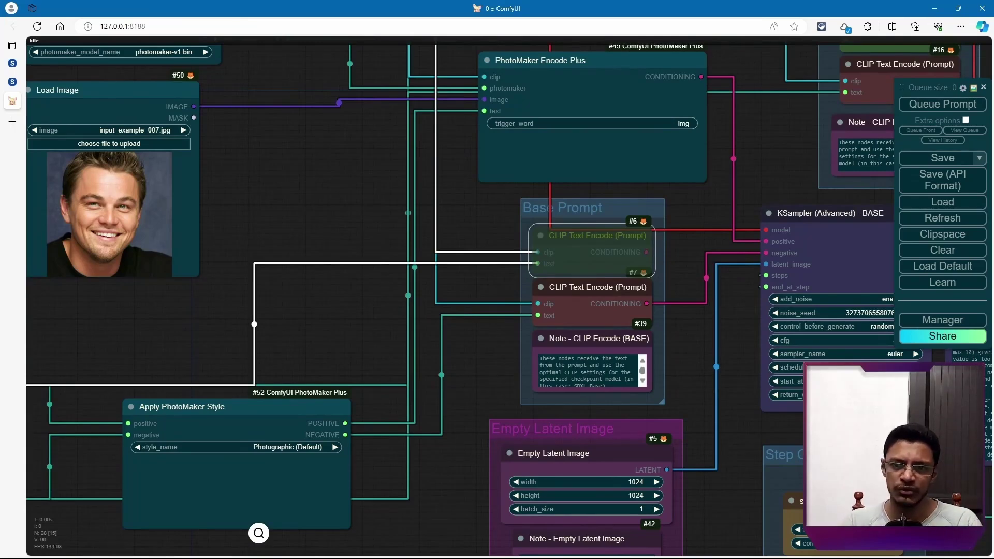
scroll(695, 175, down, 2)
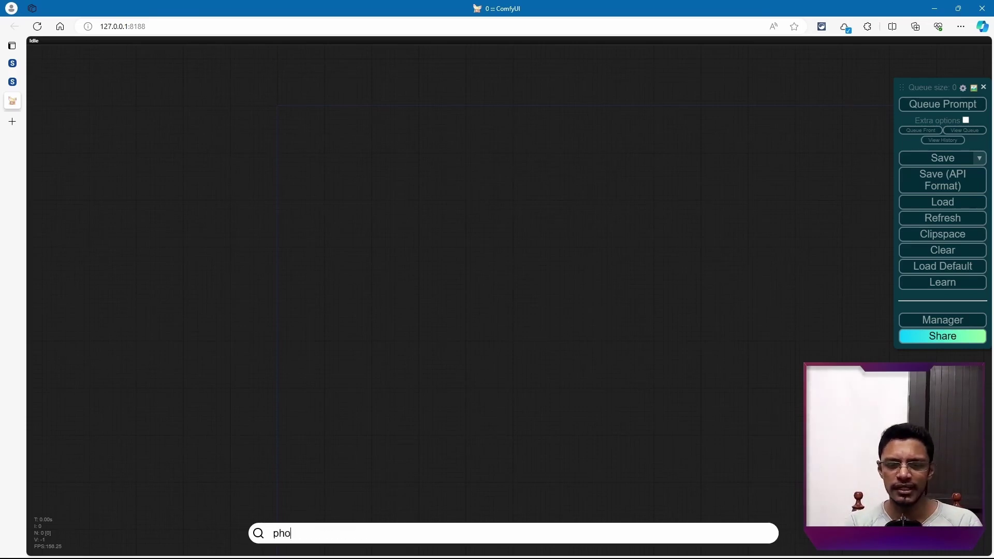
Step: Search the workflow library for PhotoMaker workflows and load Basic ComfyUI PhotoMaker onto the canvas
text(aker)
key(Return)
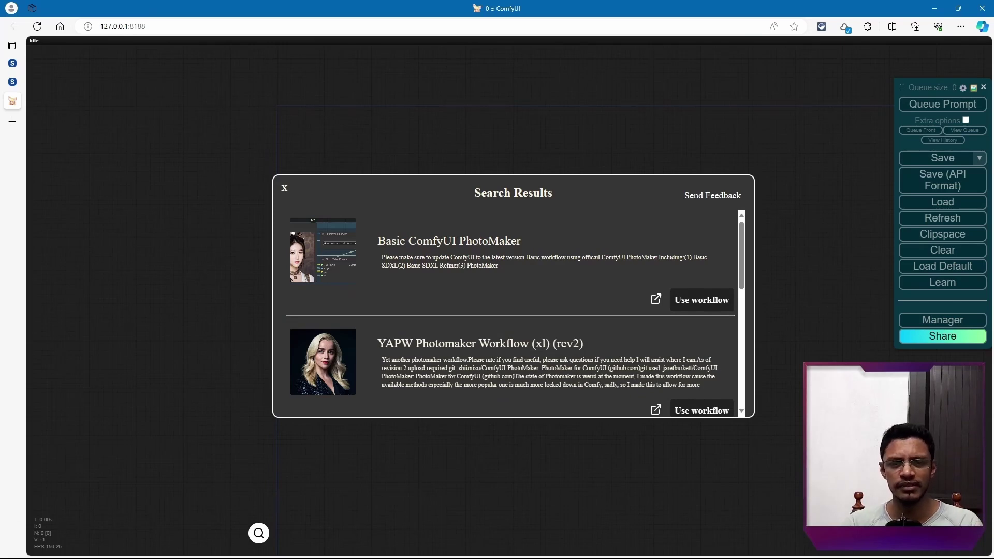
click(701, 300)
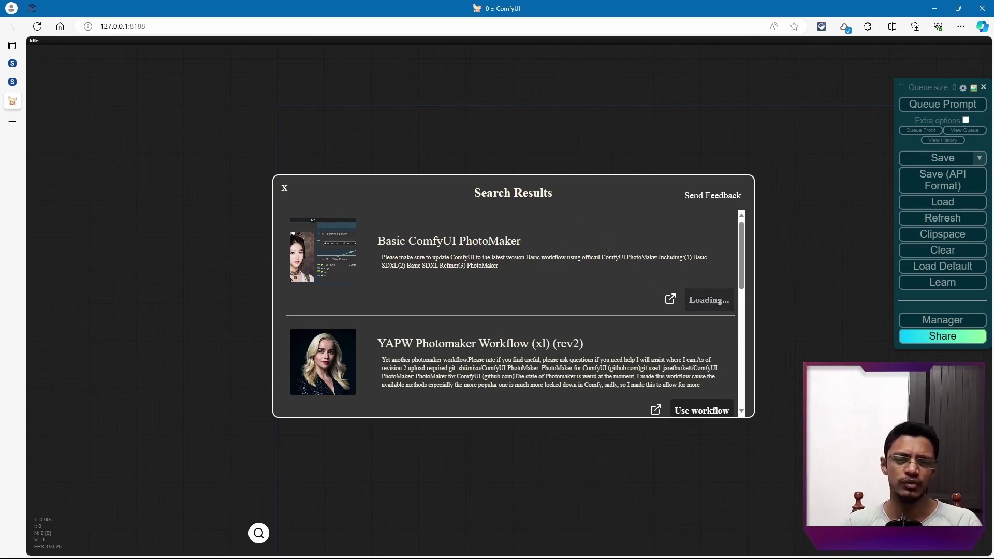
Step: Examine the loaded workflow's overall layout and the checkpoint chosen in its LoadCheckpoint group
scroll(440, 389, down, 4)
scroll(700, 342, down, 4)
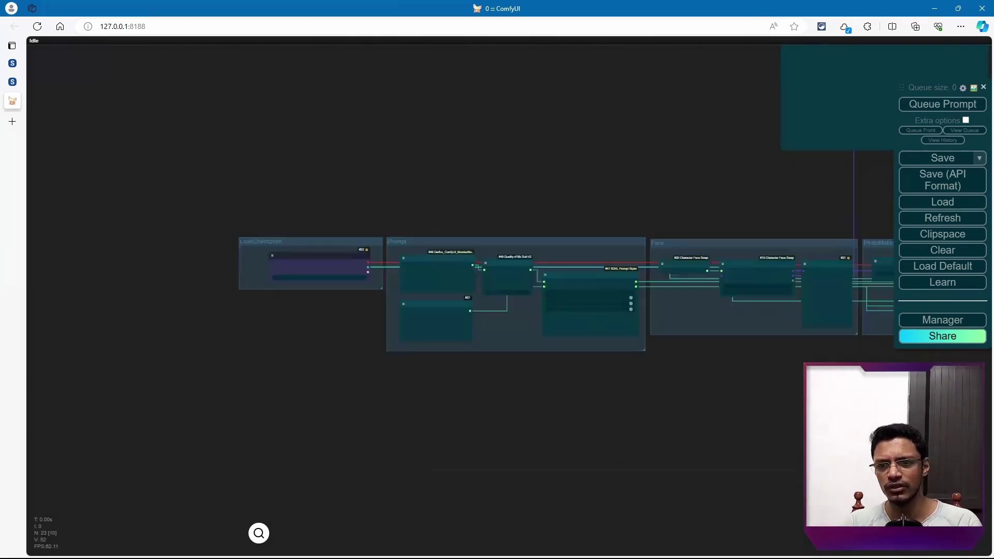
drag(701, 347, 259, 391)
drag(78, 259, 606, 68)
scroll(659, 209, up, 9)
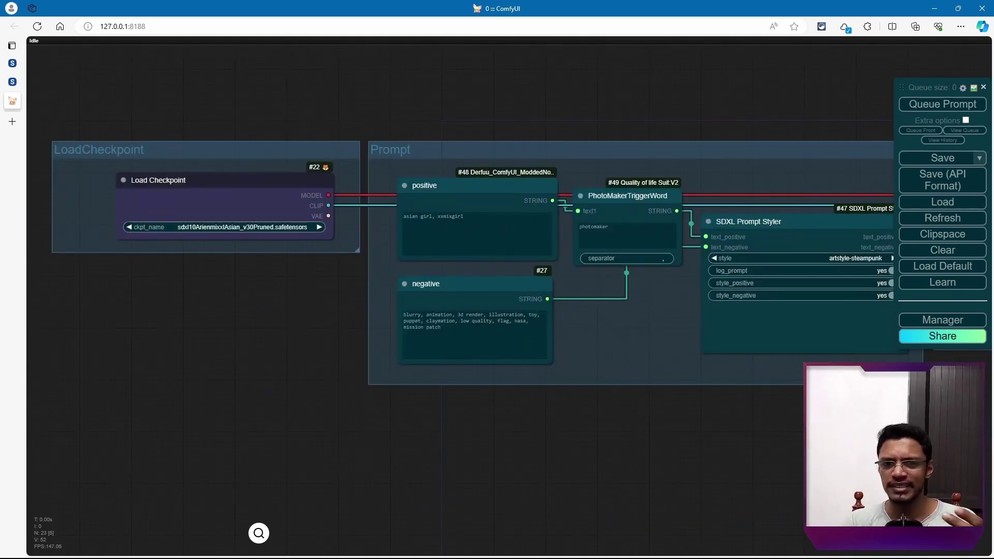
drag(311, 414, 335, 398)
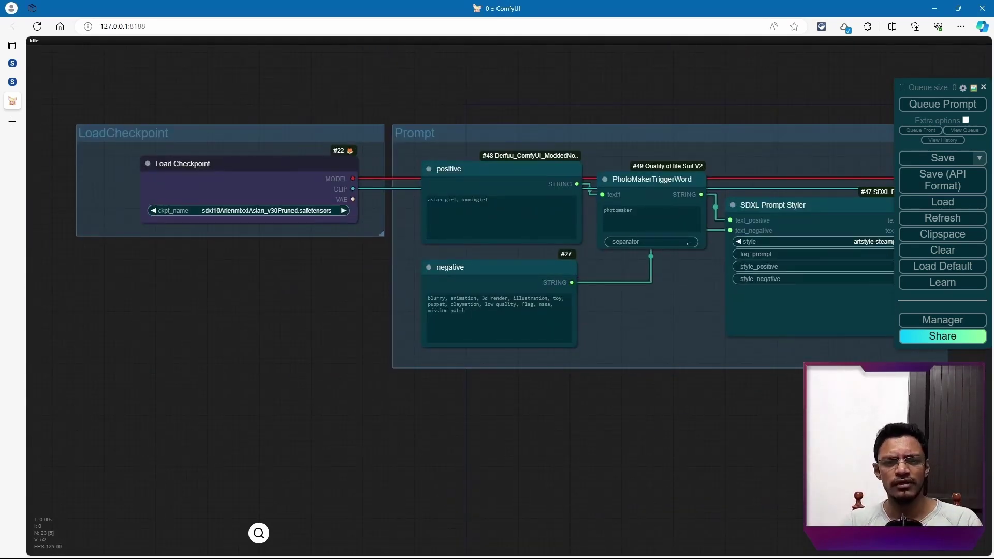
scroll(247, 252, up, 6)
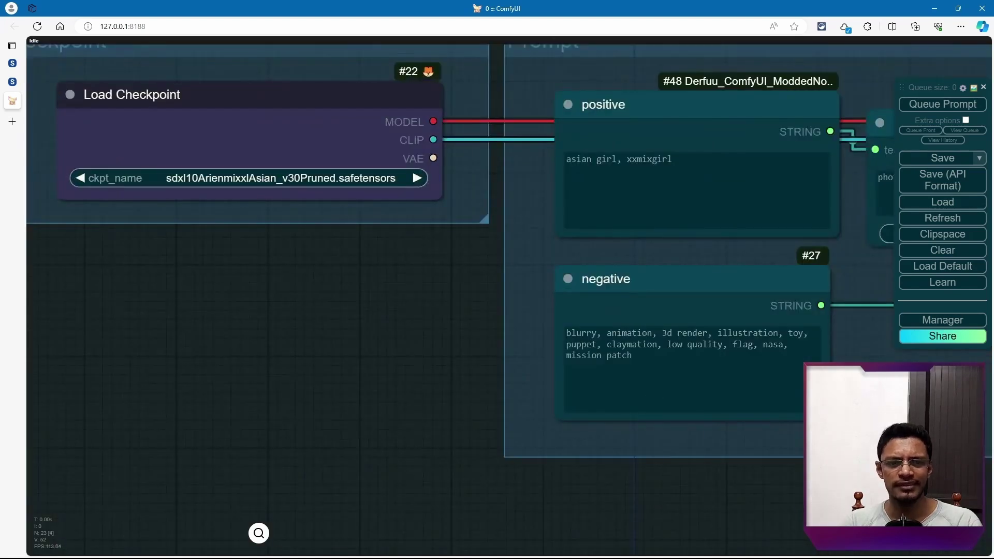
scroll(333, 286, down, 4)
scroll(228, 254, up, 8)
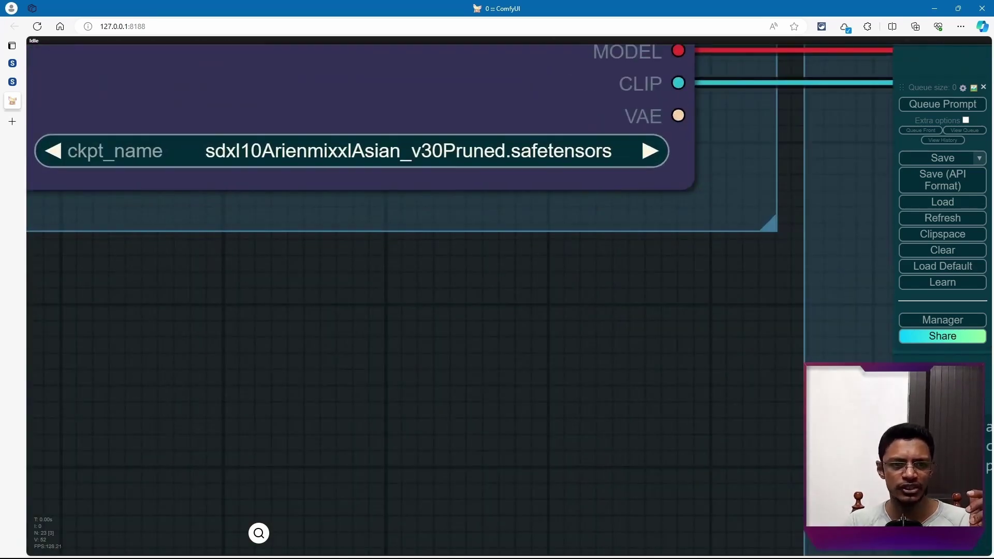
scroll(580, 329, down, 10)
Step: Examine the Prompt group's positive and negative text nodes, the PhotoMakerTriggerWord node and the SDXL Prompt Styler
drag(622, 331, 33, 285)
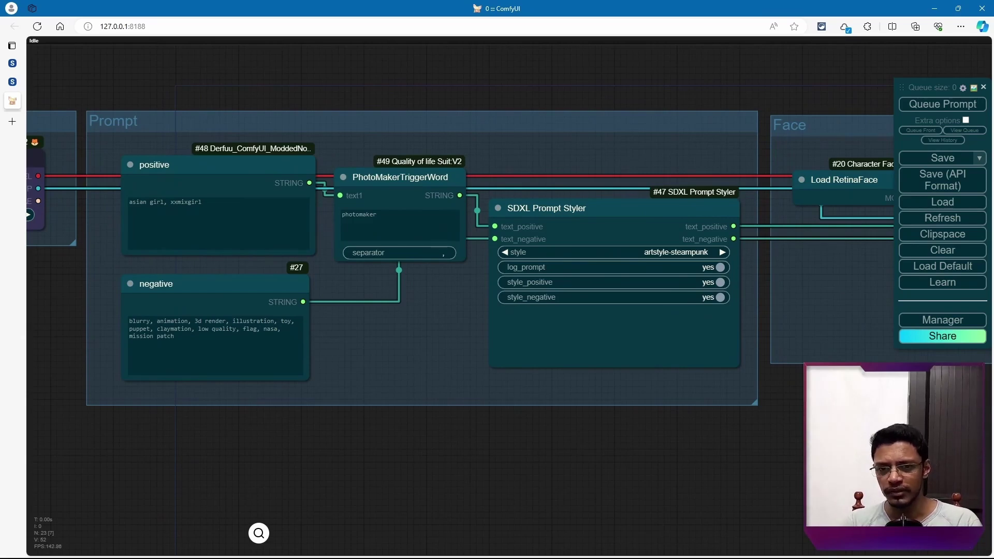
click(218, 171)
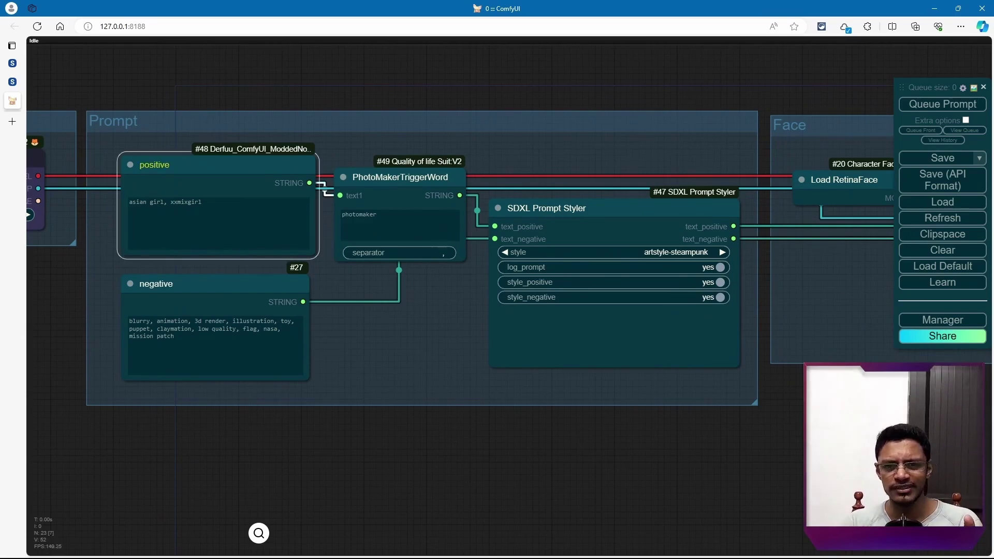
scroll(451, 307, up, 1)
scroll(477, 376, down, 2)
drag(477, 376, 347, 376)
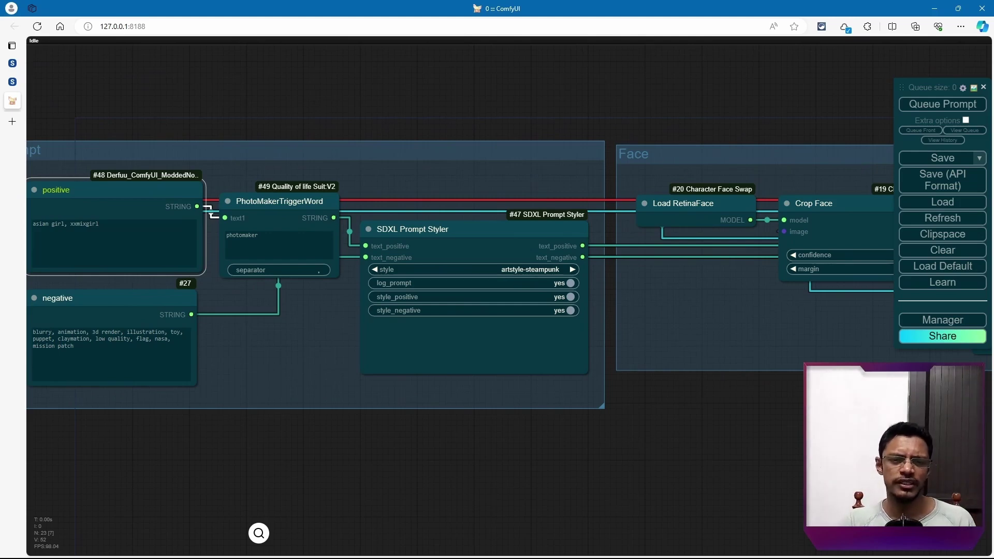
click(473, 230)
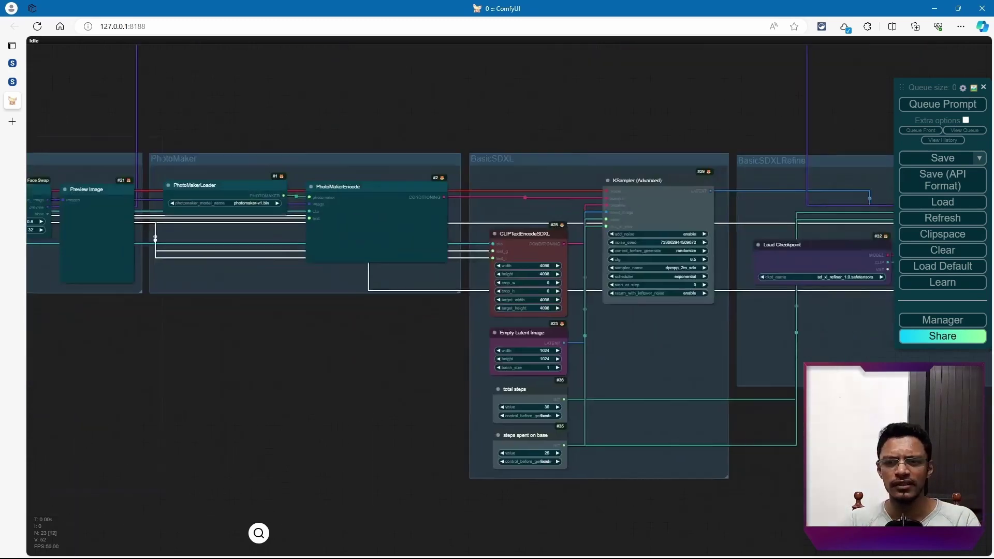
Step: Examine the sampler and CLIPTextEncodeSDXL settings in the BasicSDXL group, along with the PhotoMaker and Face groups
drag(422, 339, 204, 333)
scroll(204, 333, up, 4)
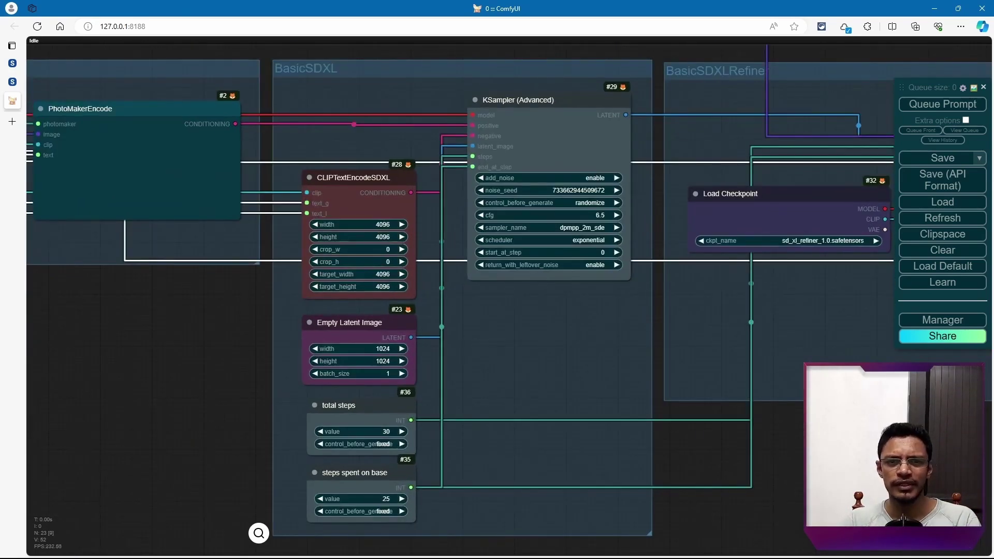
scroll(282, 239, up, 3)
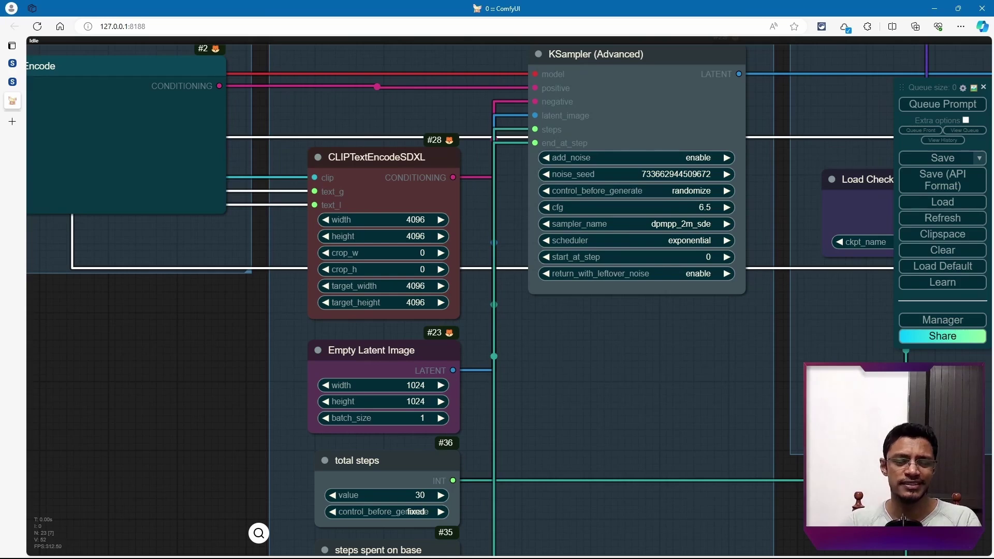
scroll(888, 269, down, 4)
scroll(402, 336, up, 1)
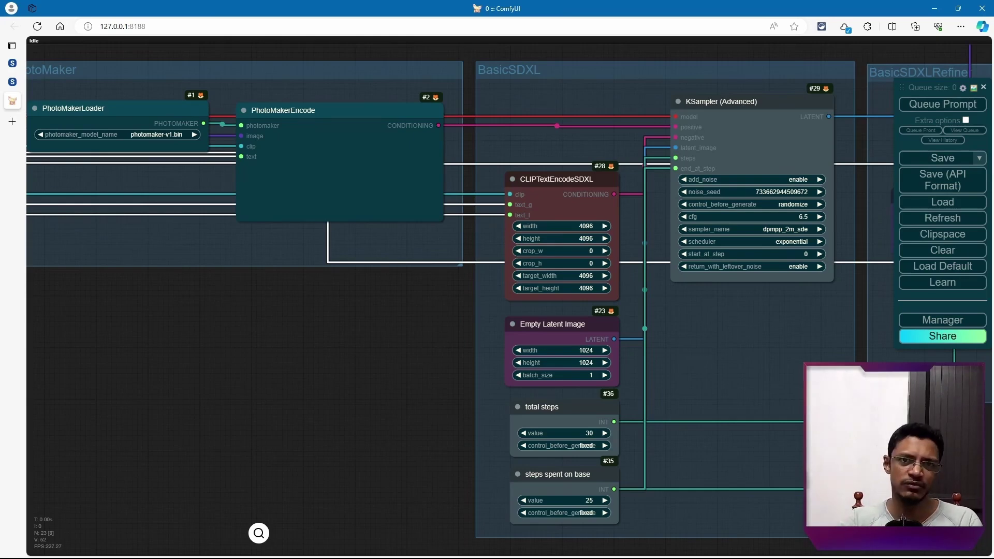
scroll(248, 378, down, 2)
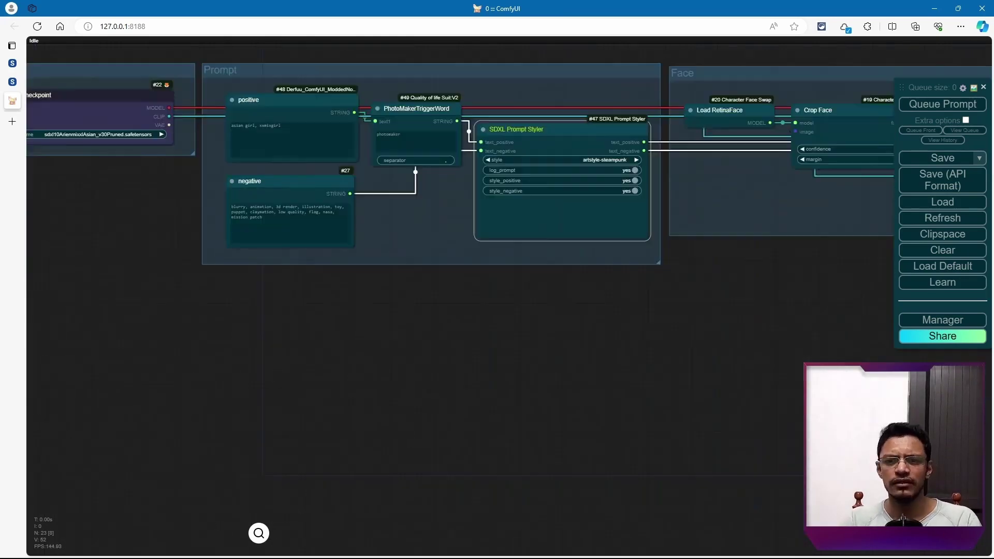
drag(596, 321, 243, 387)
scroll(437, 253, up, 3)
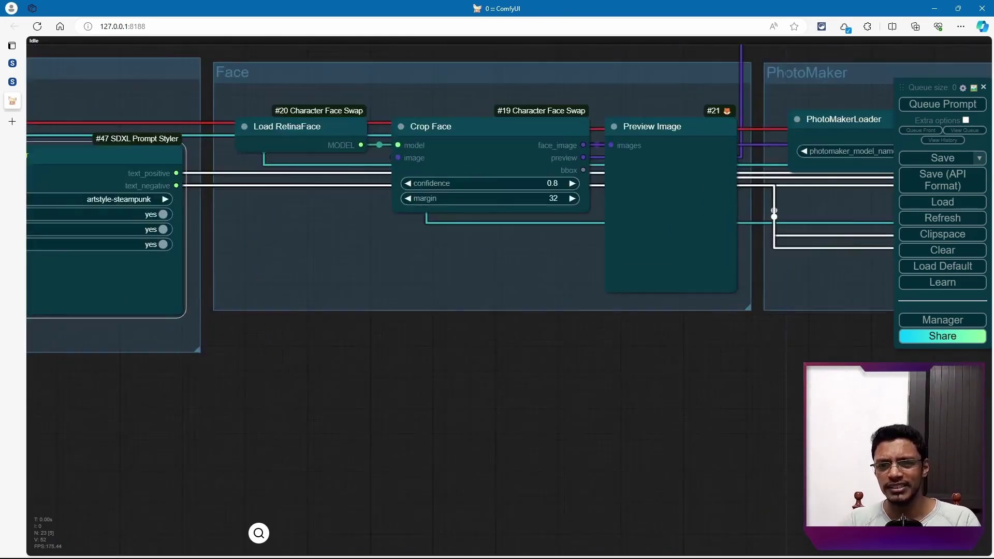
Step: Add a PhotoMaker Encode Plus node and place it above PhotoMakerEncode in the PhotoMaker group
scroll(436, 254, down, 1)
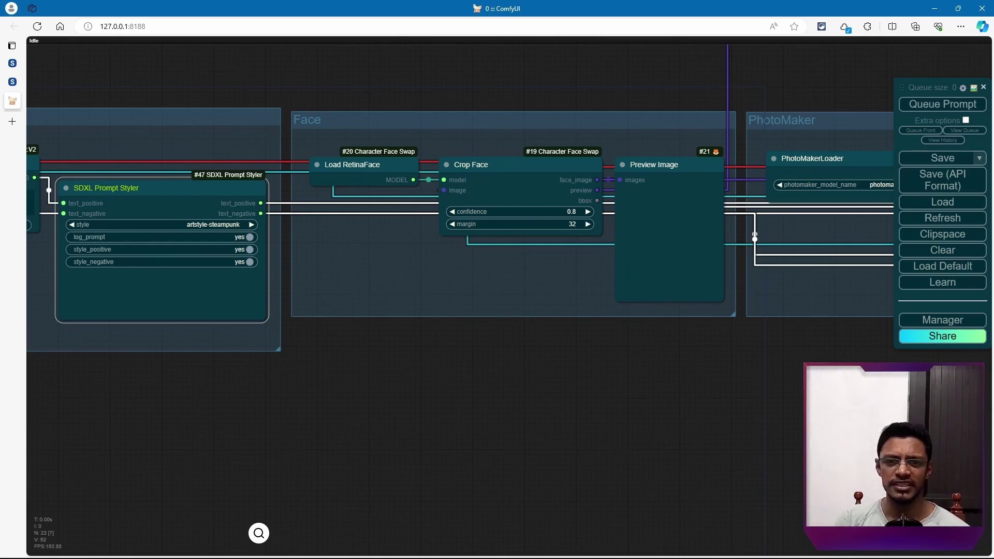
scroll(601, 402, down, 3)
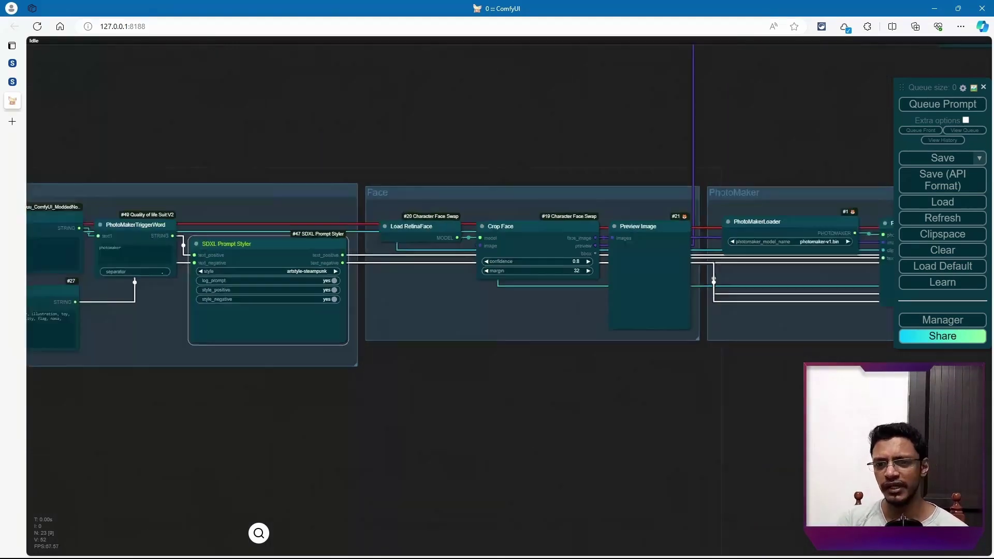
drag(601, 403, 165, 385)
scroll(165, 384, up, 2)
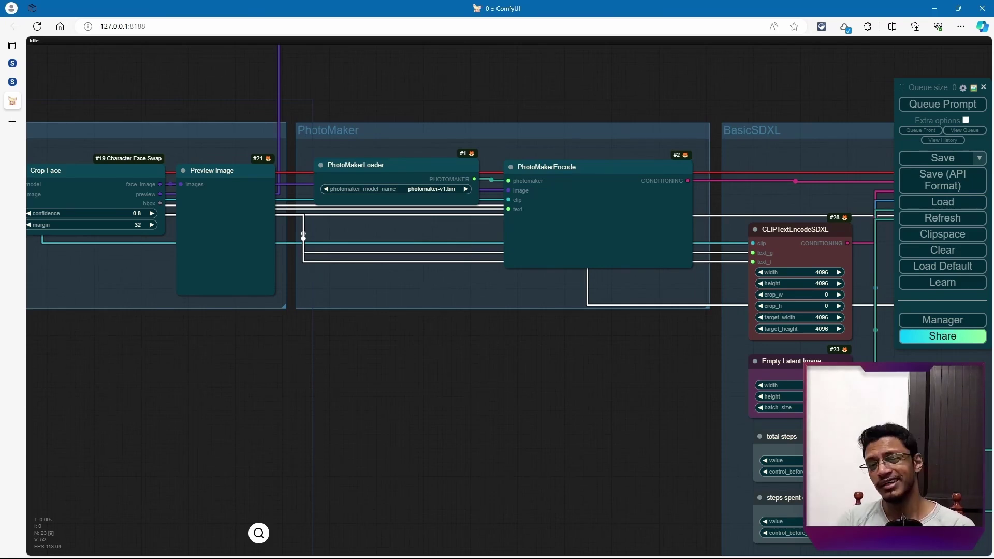
scroll(585, 377, up, 5)
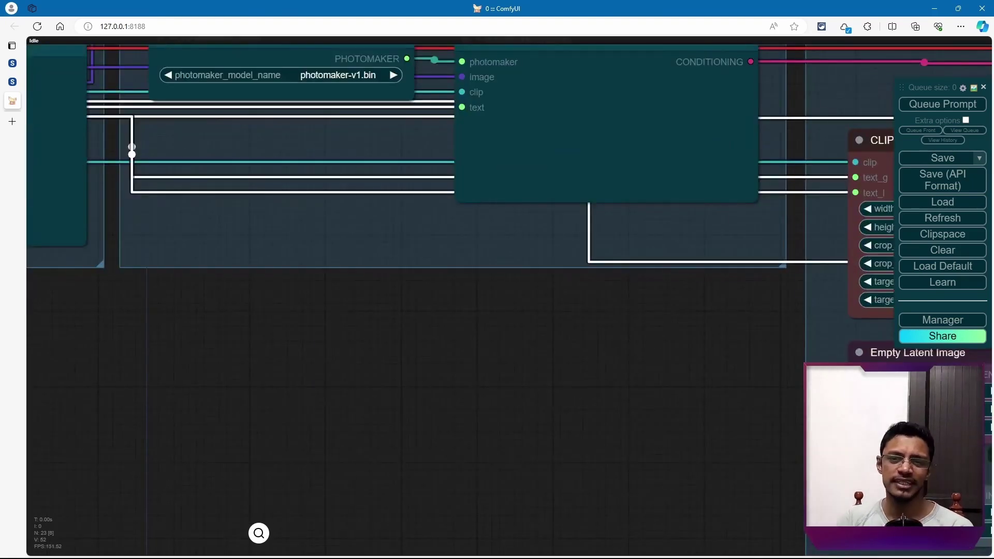
drag(586, 376, 532, 504)
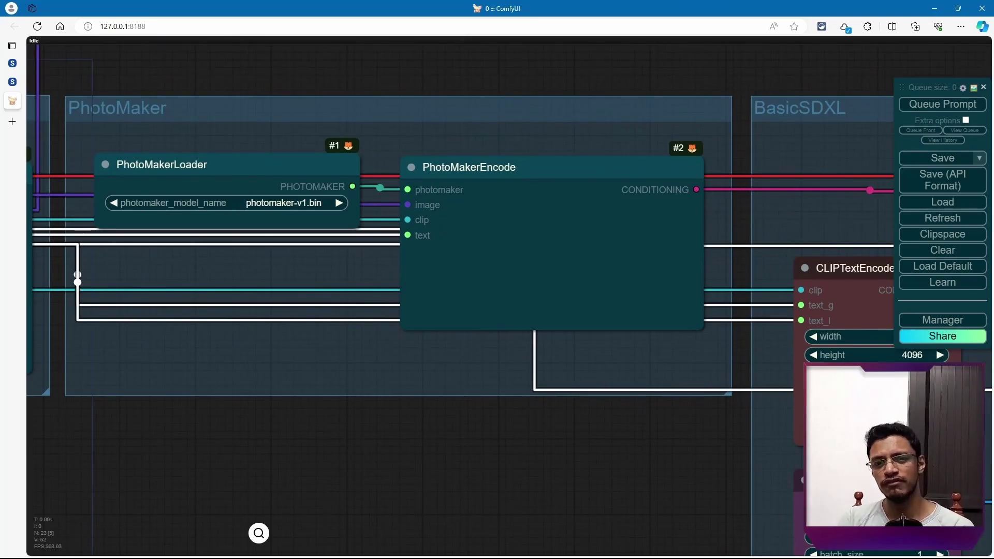
scroll(497, 279, down, 1)
double_click(414, 88)
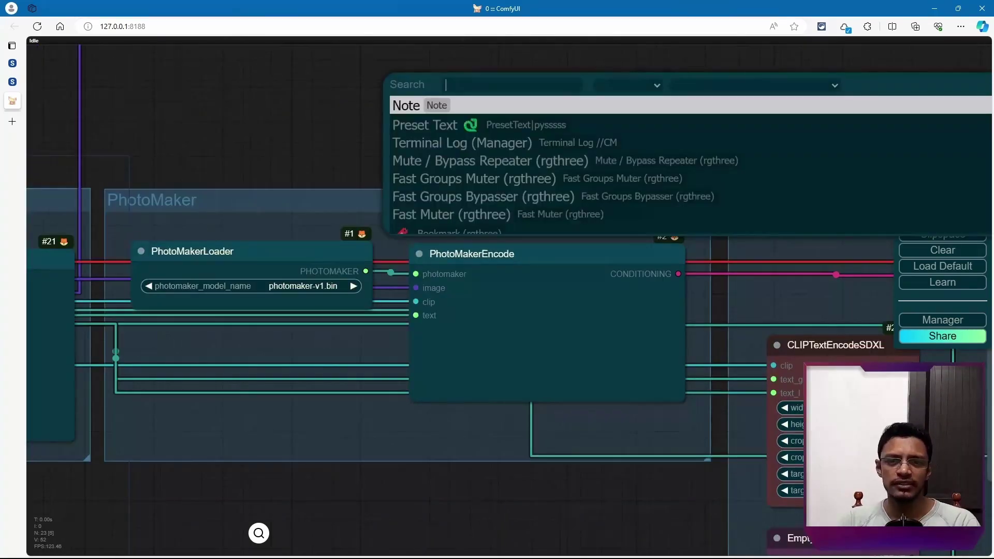
text(photomaker)
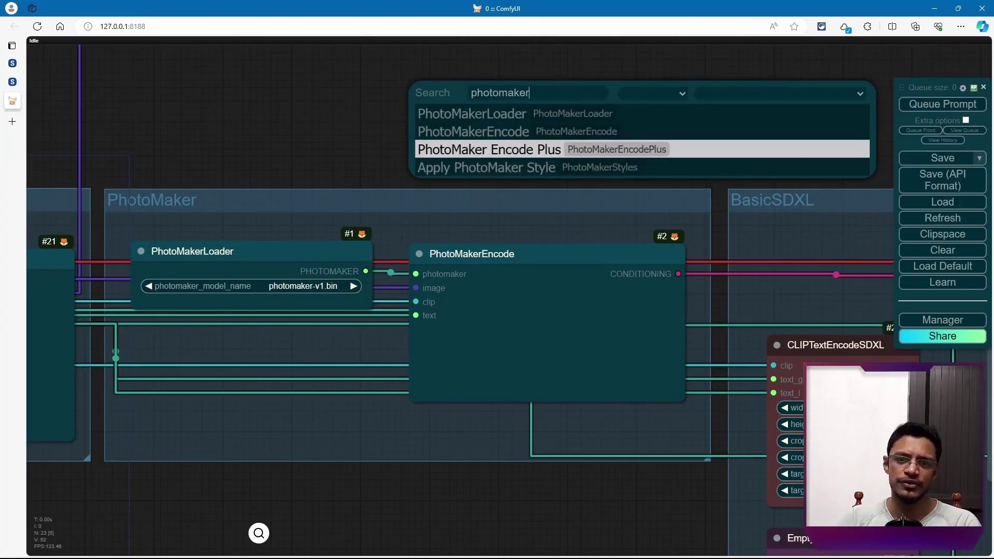
click(567, 150)
scroll(655, 319, down, 2)
drag(690, 253, 602, 234)
drag(583, 117, 577, 117)
Step: Convert the text widget of PhotoMaker Encode Plus to an input and shift both encode nodes slightly away from PhotoMakerLoader
right_click(576, 117)
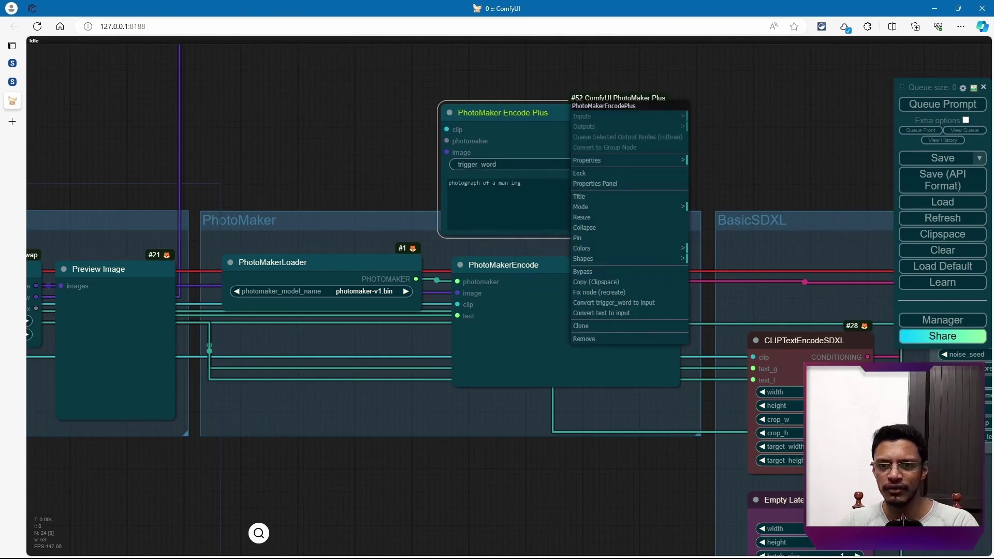
click(602, 313)
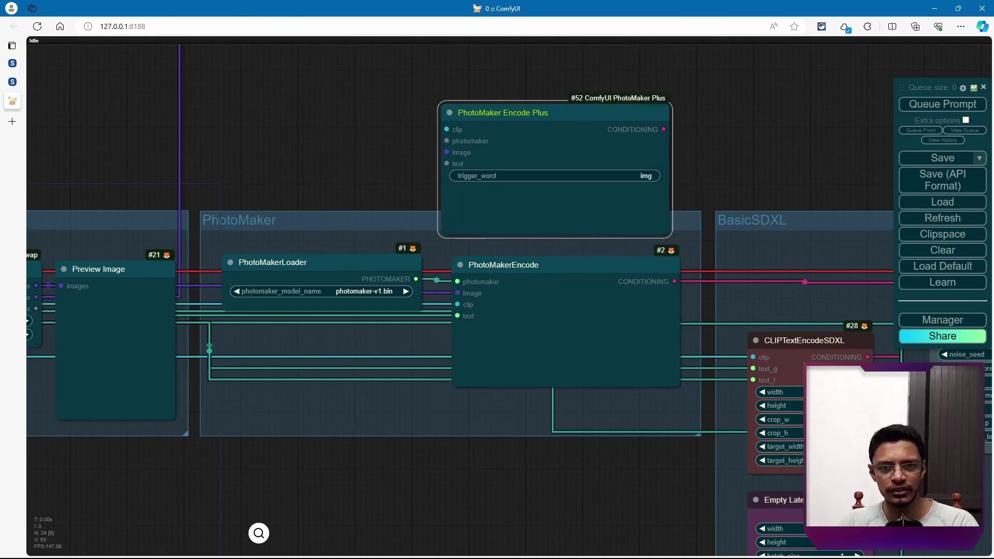
drag(564, 111, 593, 110)
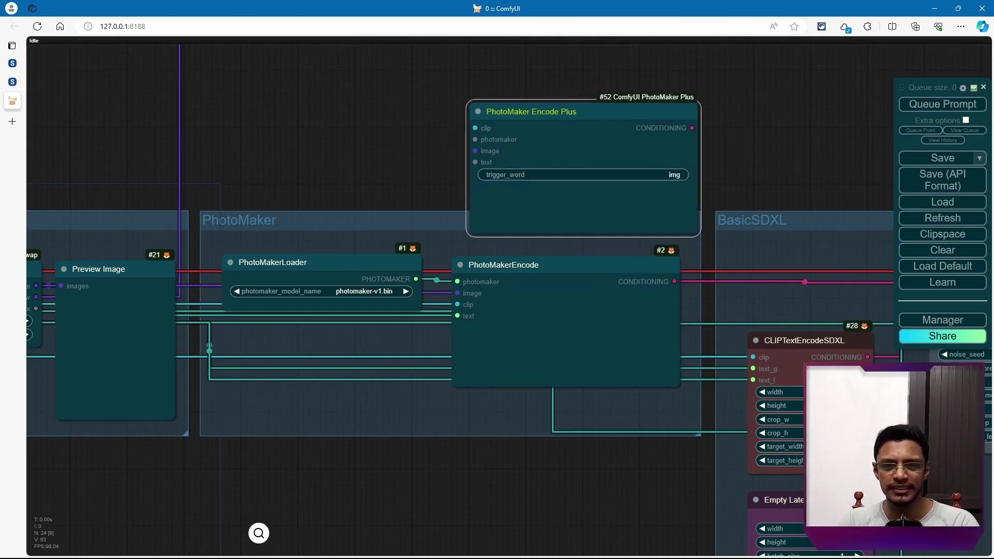
drag(518, 265, 562, 261)
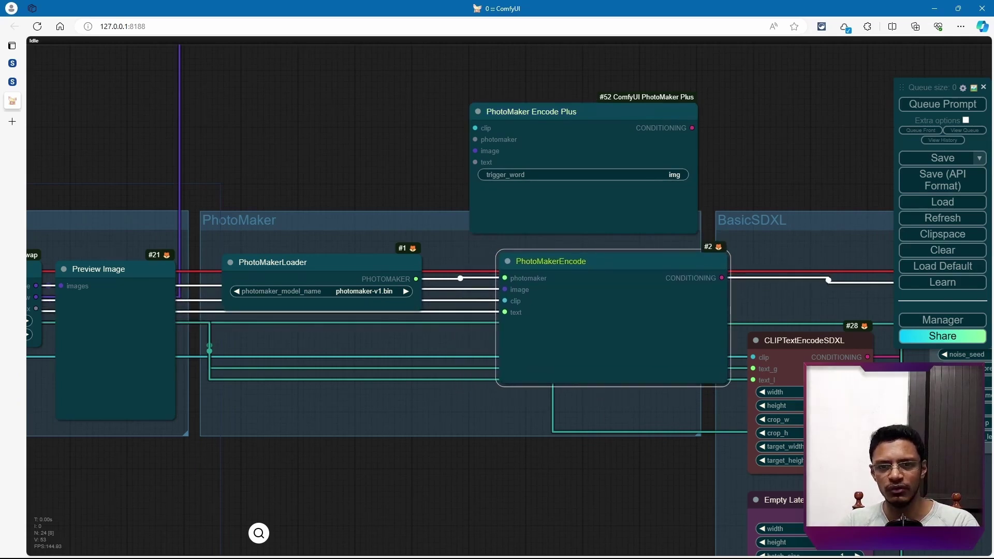
Step: Move PhotoMakerEncode's photomaker, clip, image and text links to PhotoMaker Encode Plus and connect its CONDITIONING to the base KSampler's positive input
drag(505, 278, 475, 139)
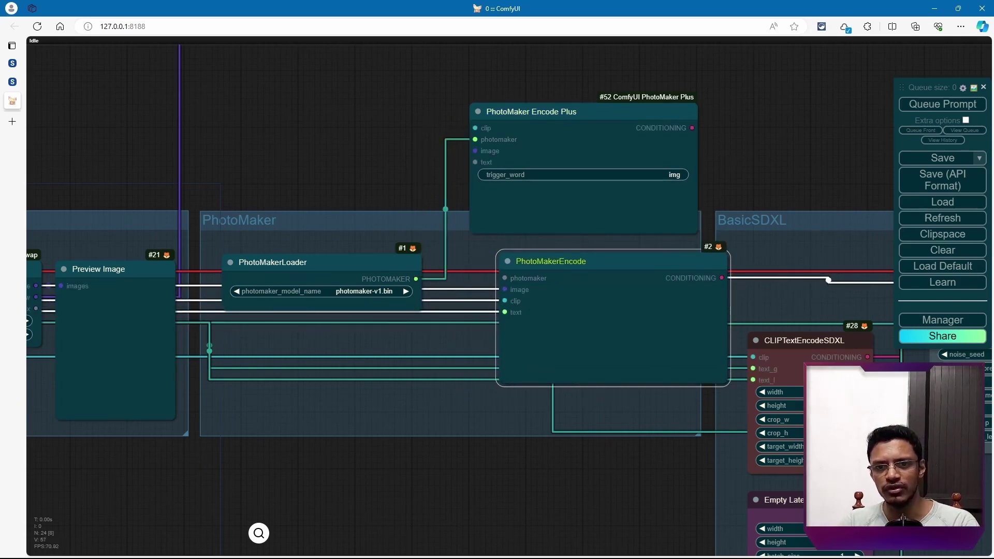
drag(505, 301, 474, 127)
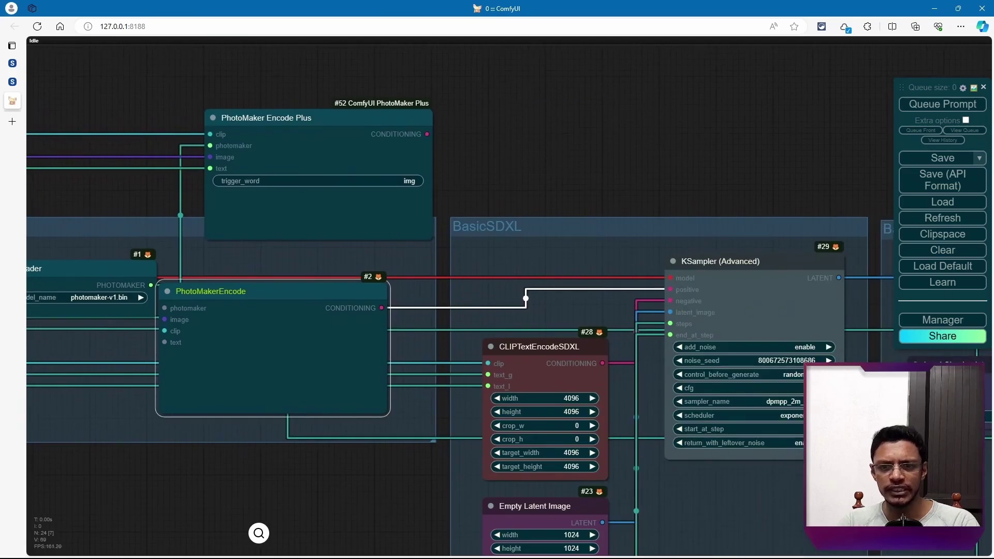
drag(426, 134, 670, 289)
Step: Delete the old PhotoMakerEncode node and move PhotoMaker Encode Plus into its place in the PhotoMaker group
drag(272, 291, 304, 294)
key(Delete)
drag(304, 118, 292, 259)
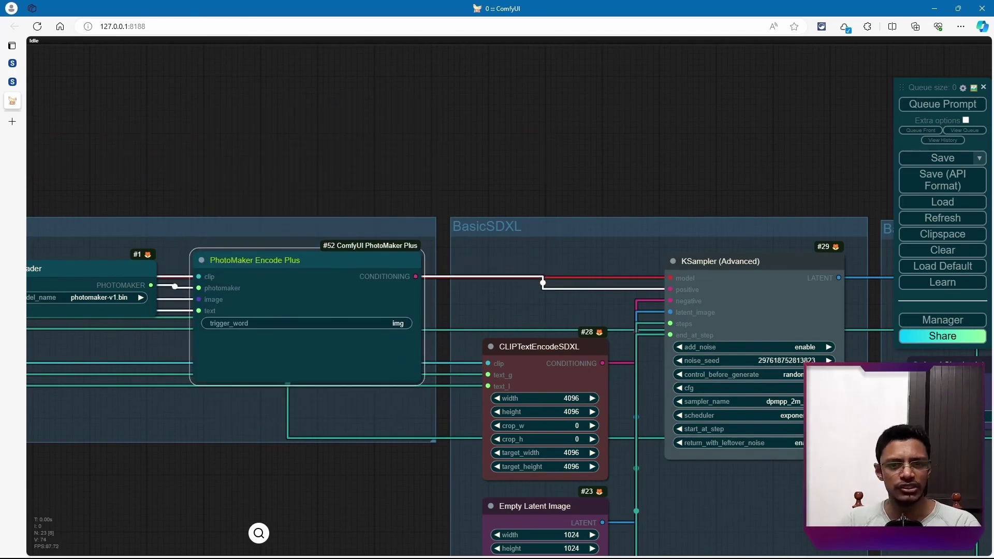
Step: Examine the BasicSDXL and BasicSDXLRefiner groups, followed by the Input and Output image nodes
scroll(544, 267, down, 1)
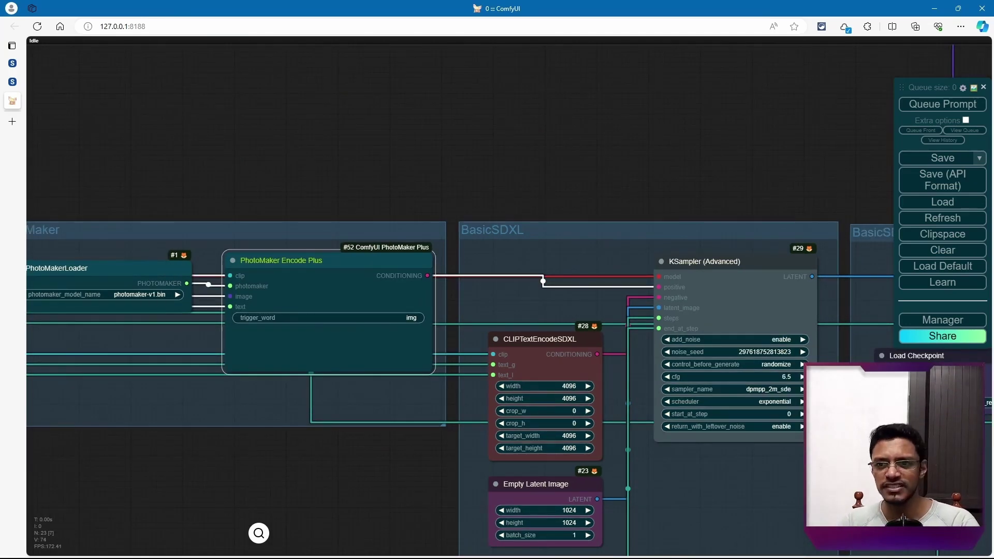
scroll(687, 181, down, 2)
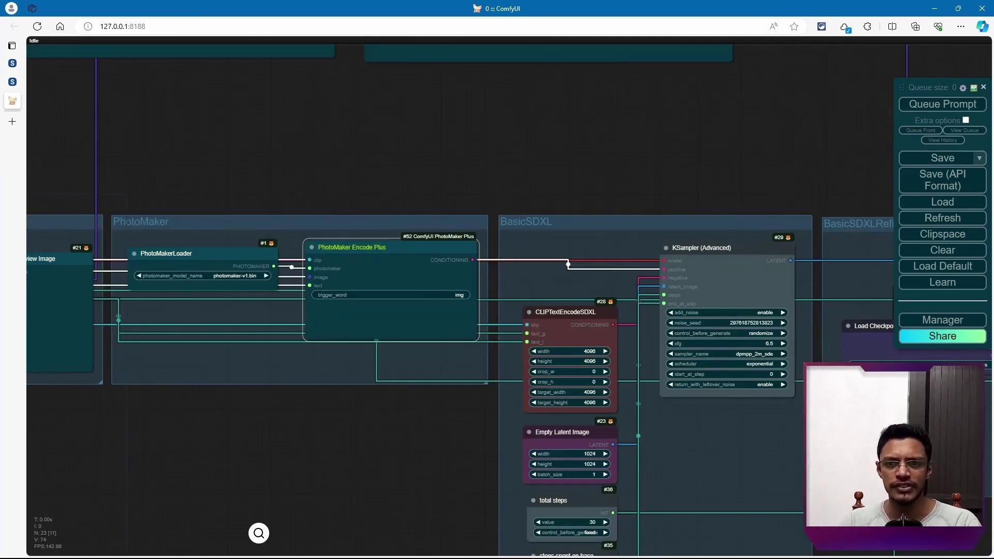
drag(687, 181, 155, 55)
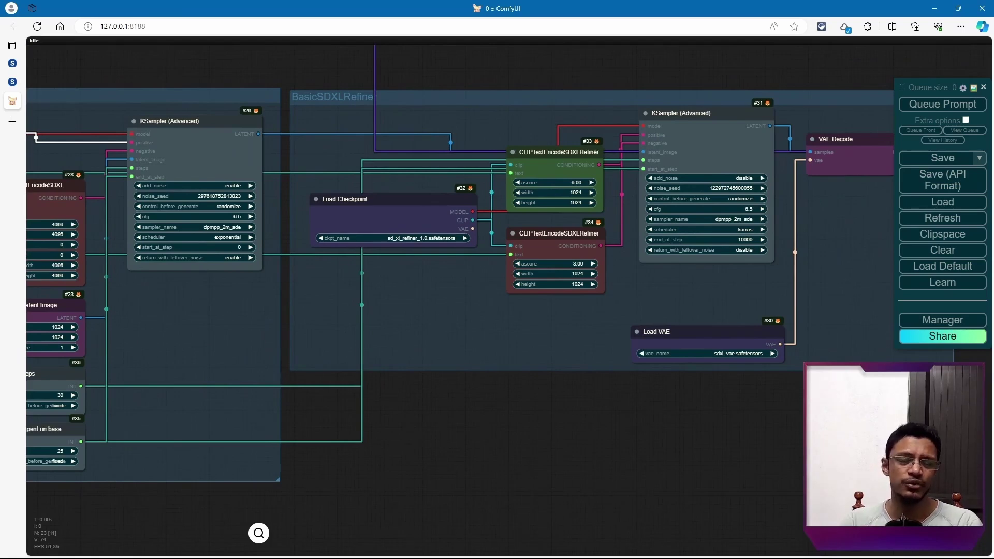
scroll(504, 428, down, 1)
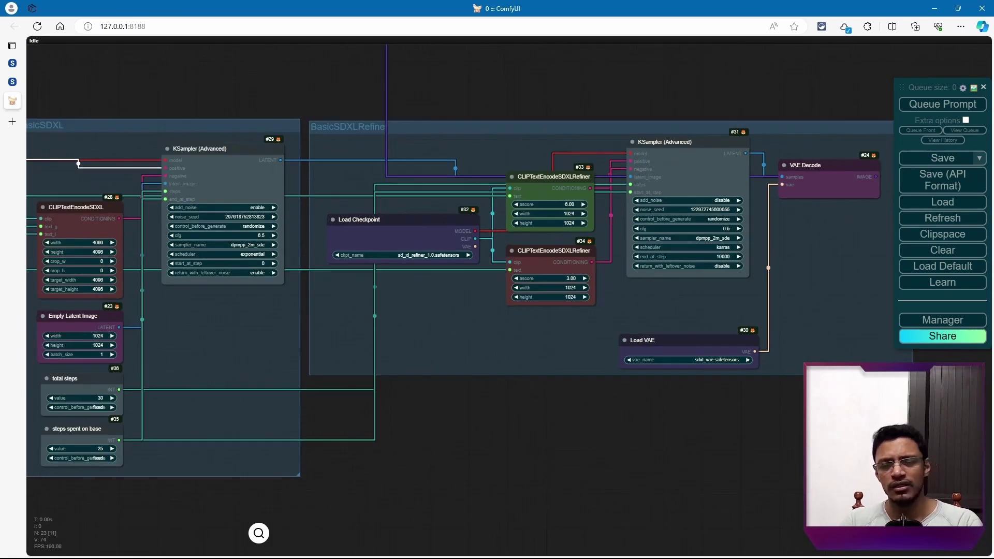
drag(504, 429, 581, 429)
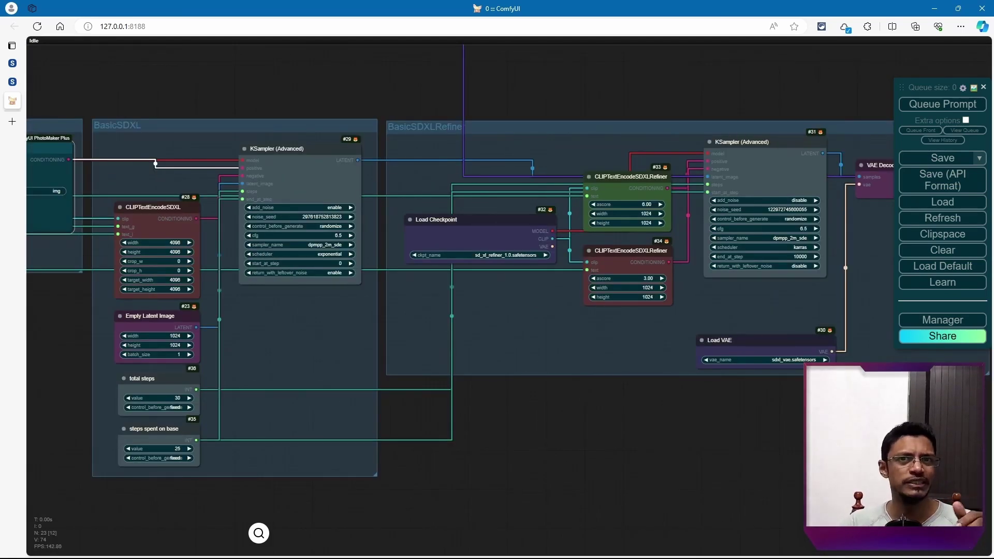
drag(581, 429, 675, 447)
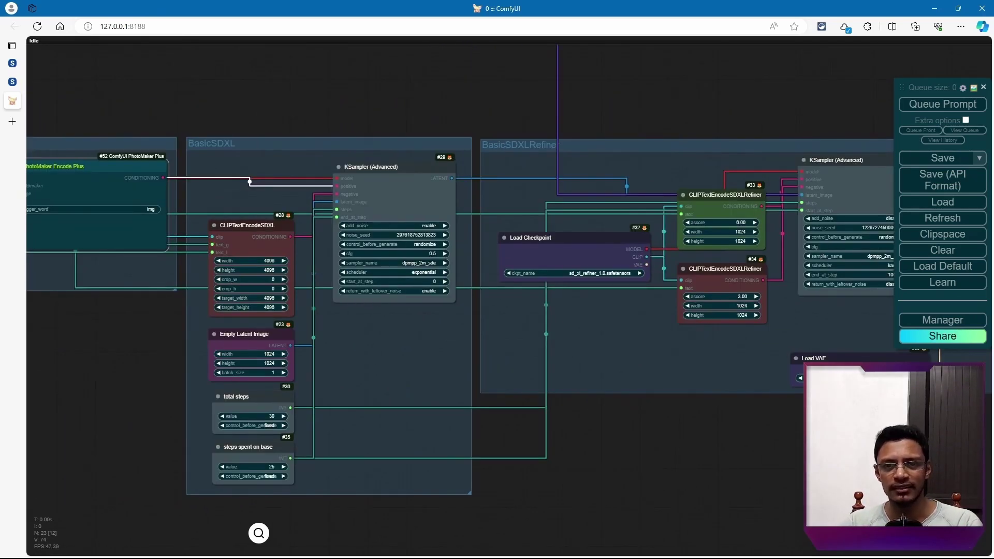
drag(675, 447, 530, 392)
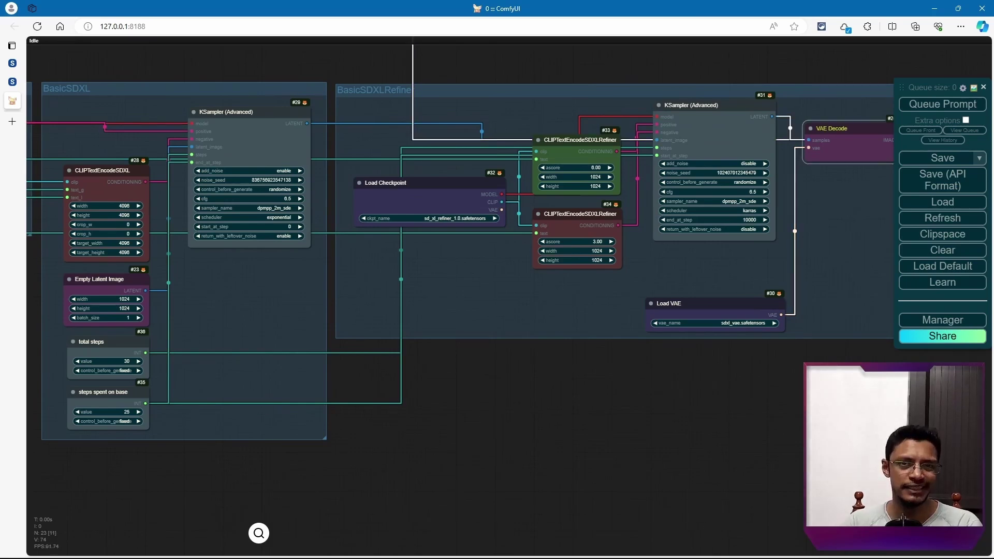
scroll(509, 301, down, 4)
drag(414, 155, 705, 519)
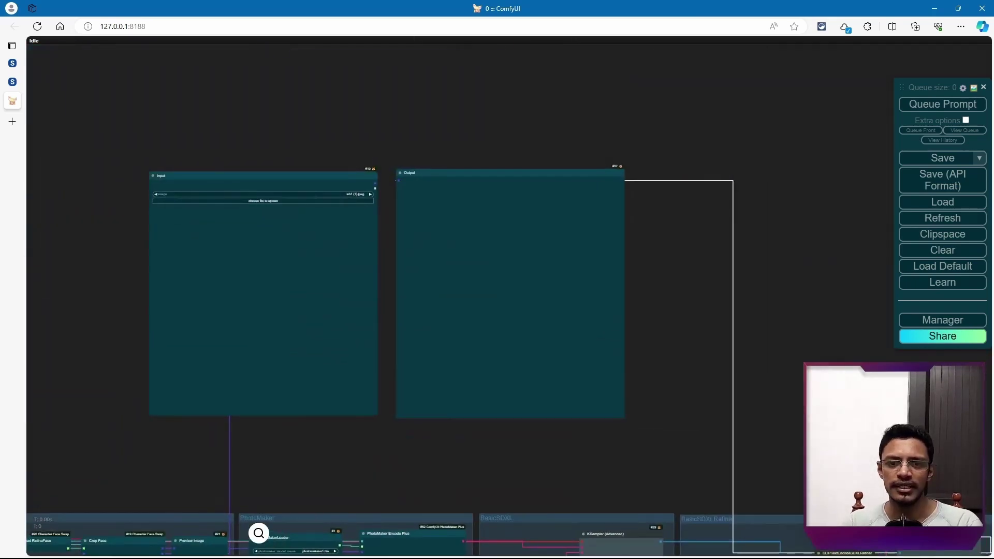
scroll(122, 305, up, 6)
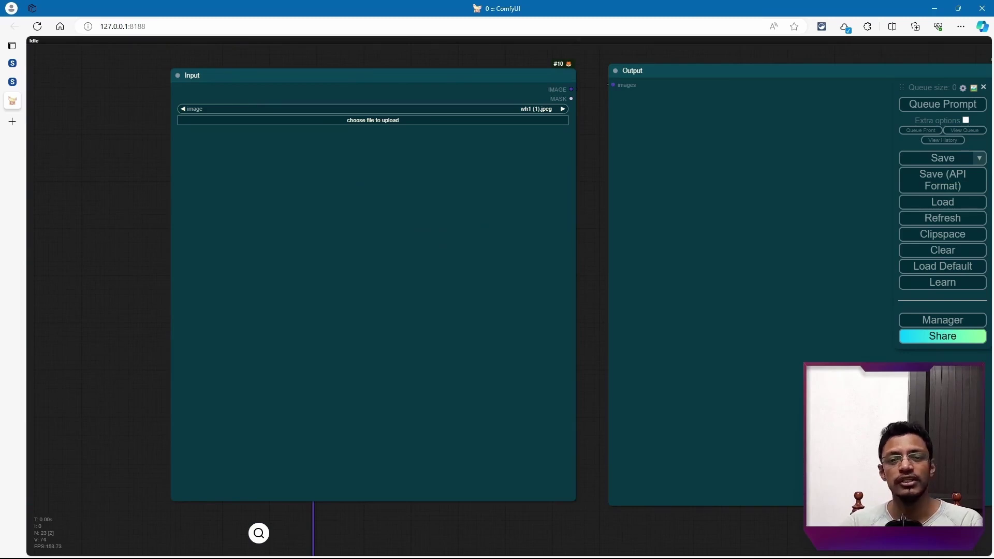
click(310, 207)
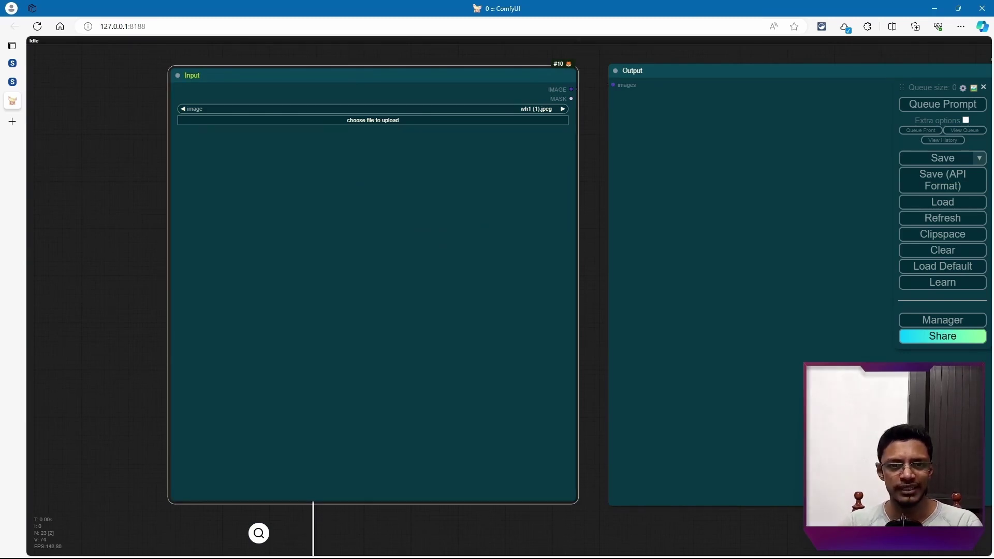
Step: Add a Prepare Images For CLIP Vision From Path node beside the Input node and set its path to the Downloads folder
drag(103, 208, 429, 250)
double_click(193, 179)
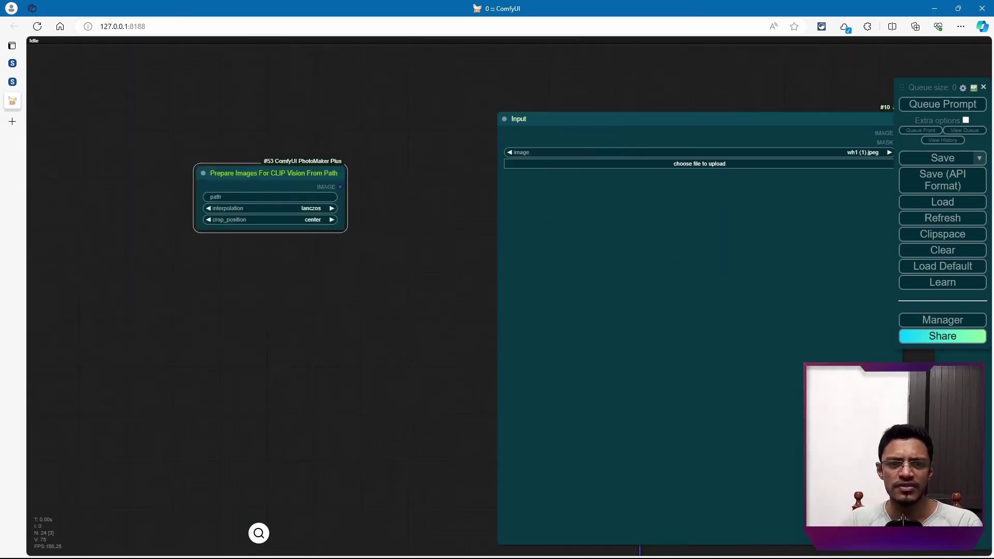
scroll(278, 249, up, 5)
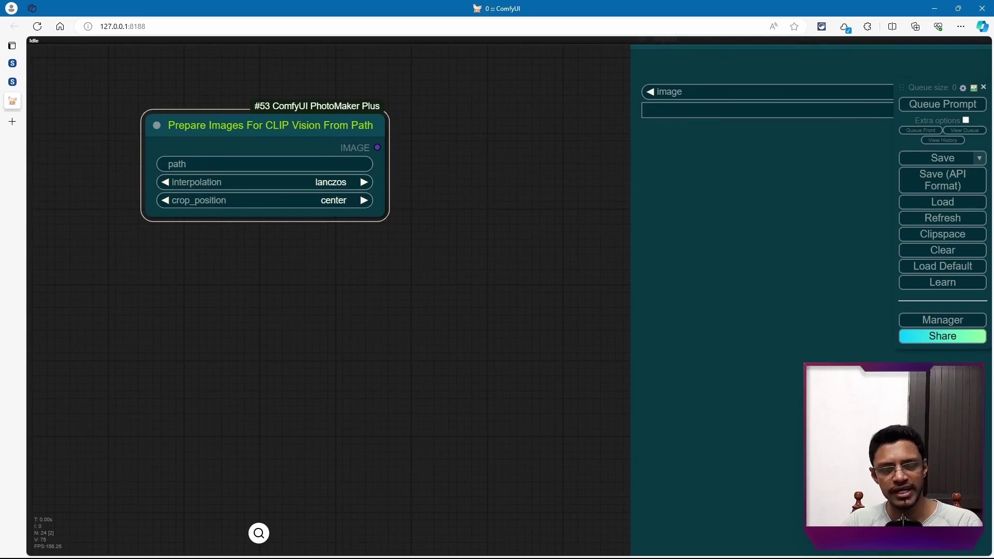
click(299, 164)
text(C:\Users\Sharv\Downloads\)
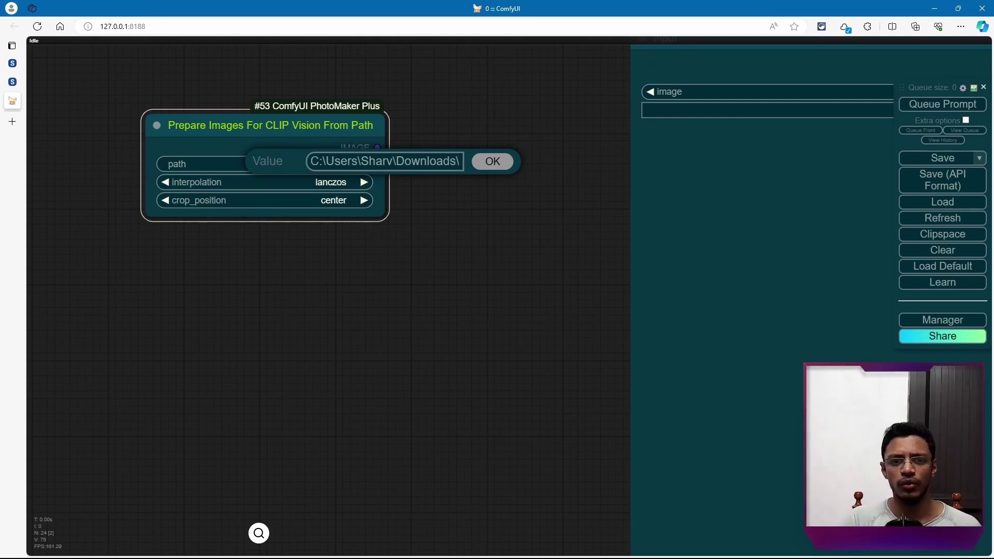
key(Return)
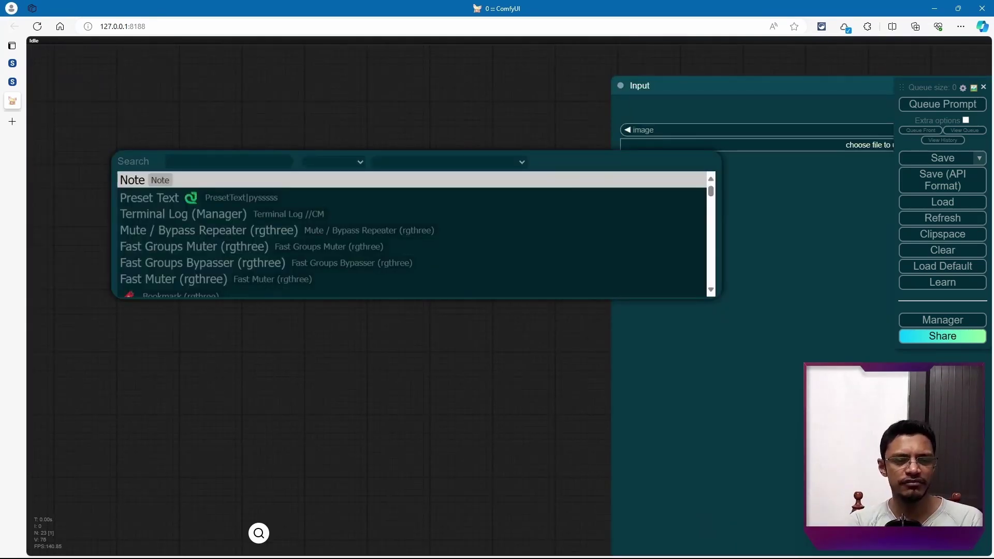
Step: Add a Load Image Batch From Dir (Inspire) node in the empty space beside the Input node
text(load imag)
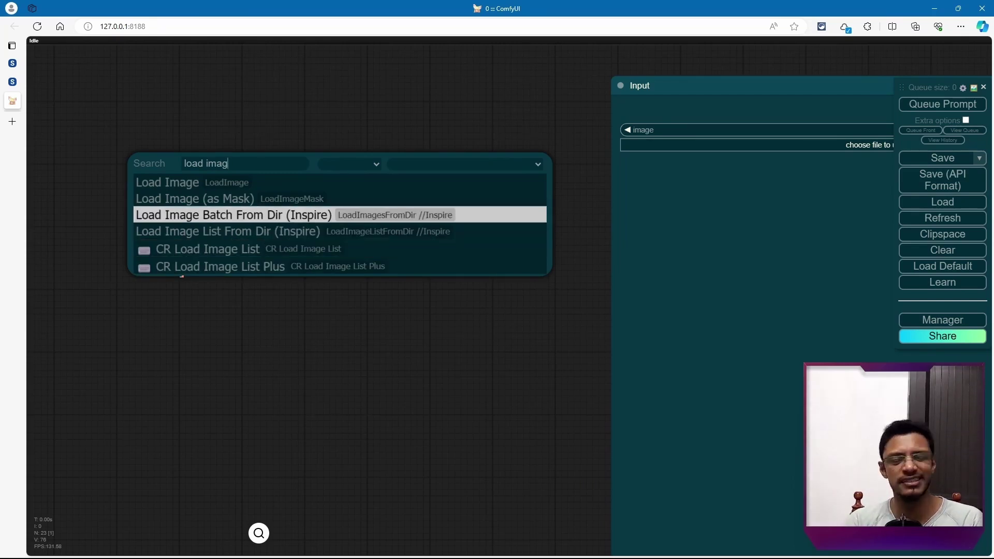
key(Return)
scroll(363, 310, up, 3)
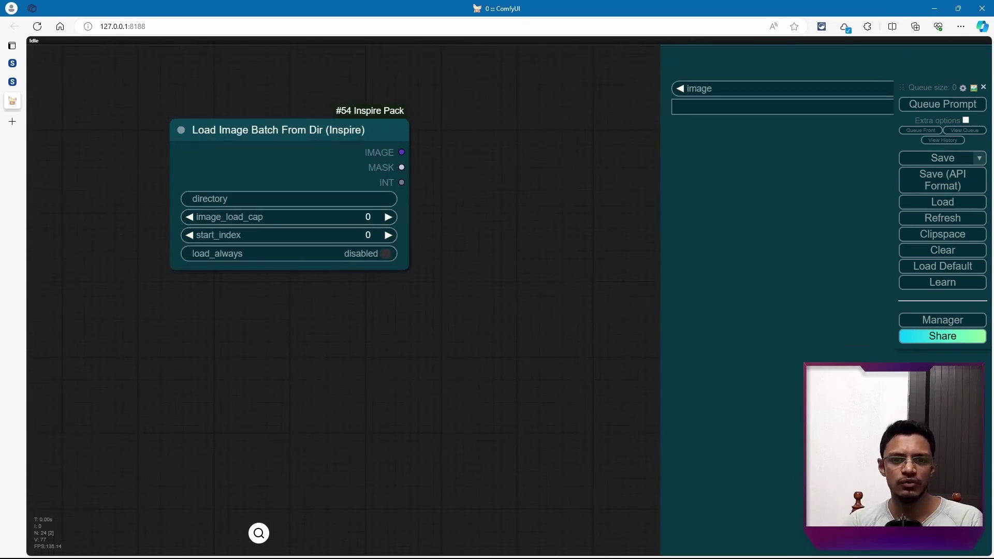
drag(278, 130, 252, 155)
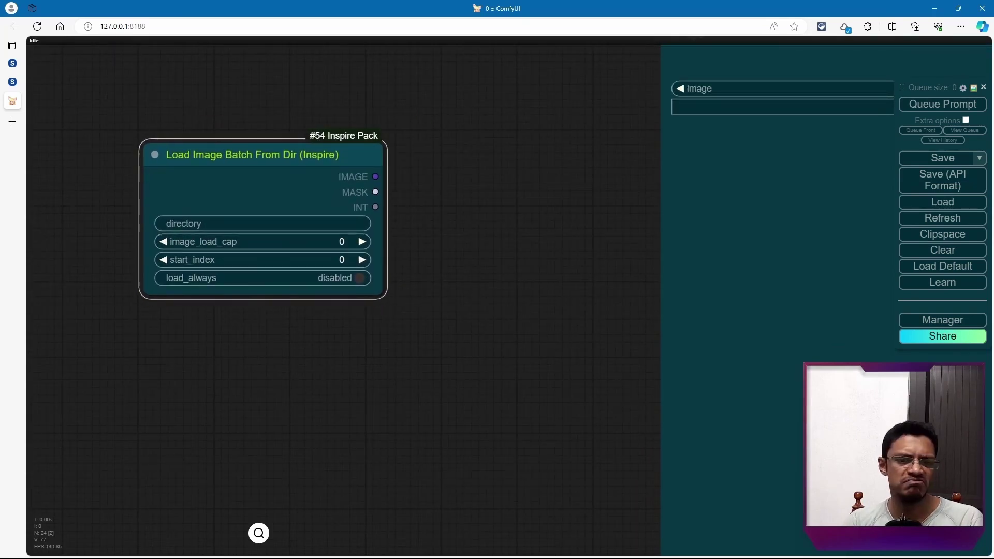
click(253, 223)
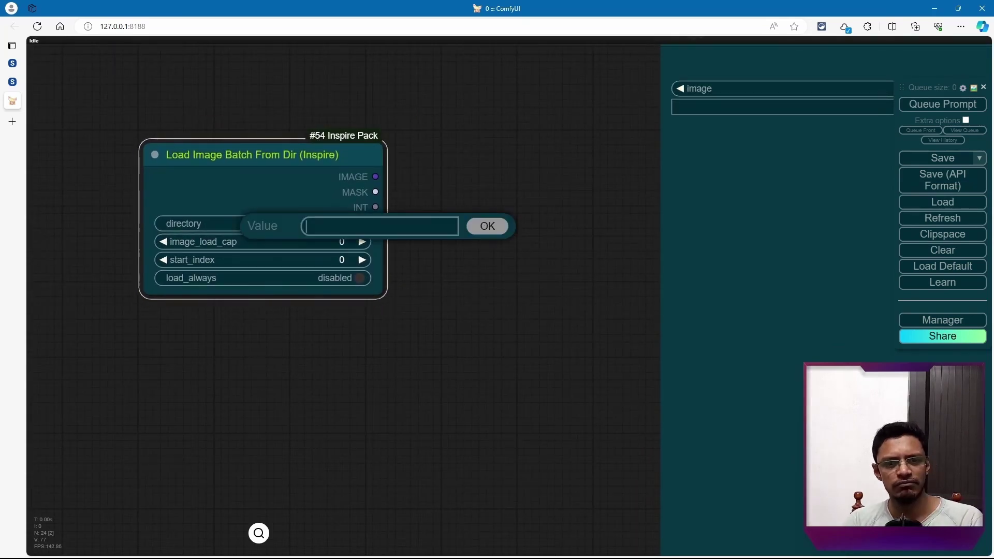
key(Escape)
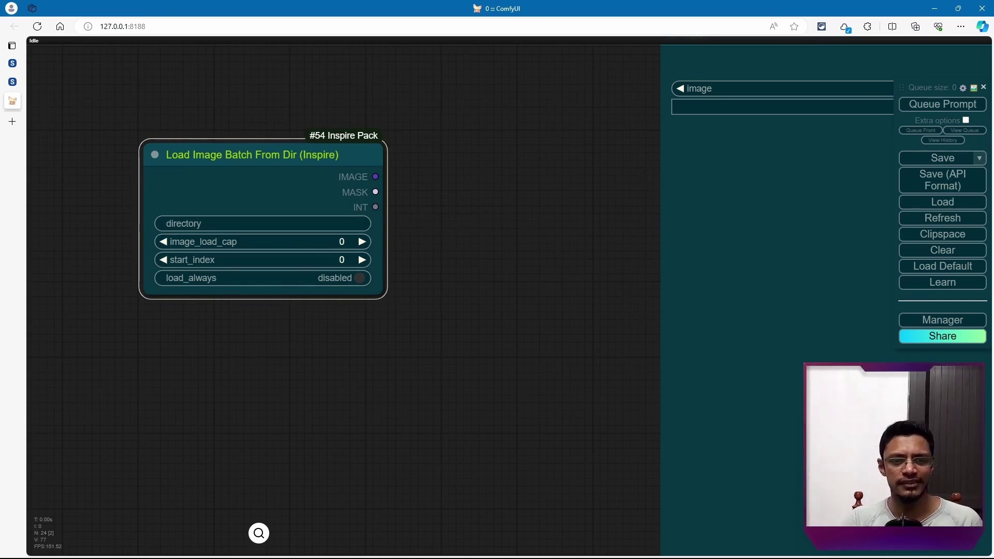
click(285, 260)
key(Escape)
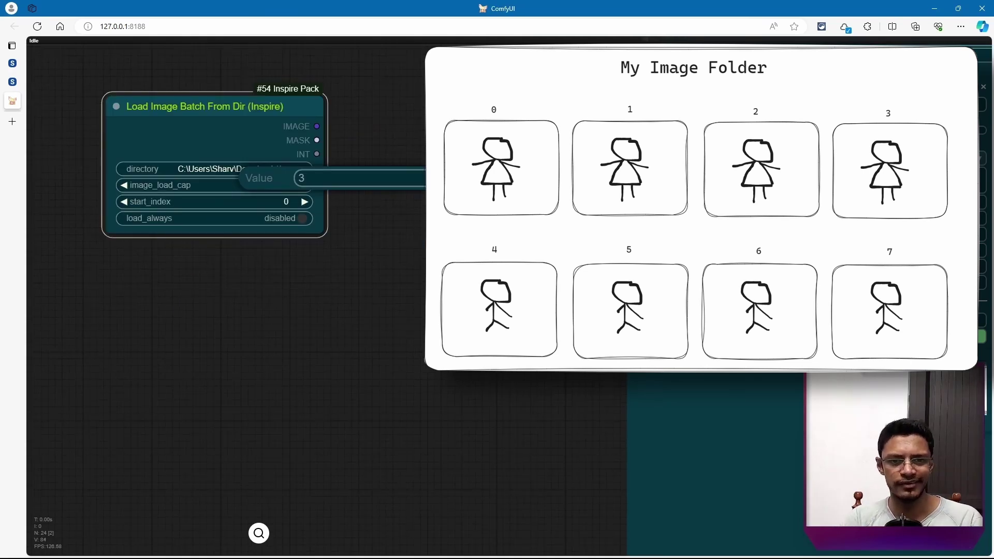
Step: Set image_load_cap to 4 on the Load Image Batch From Dir (Inspire) node
key(BackSpace)
text(4)
key(Return)
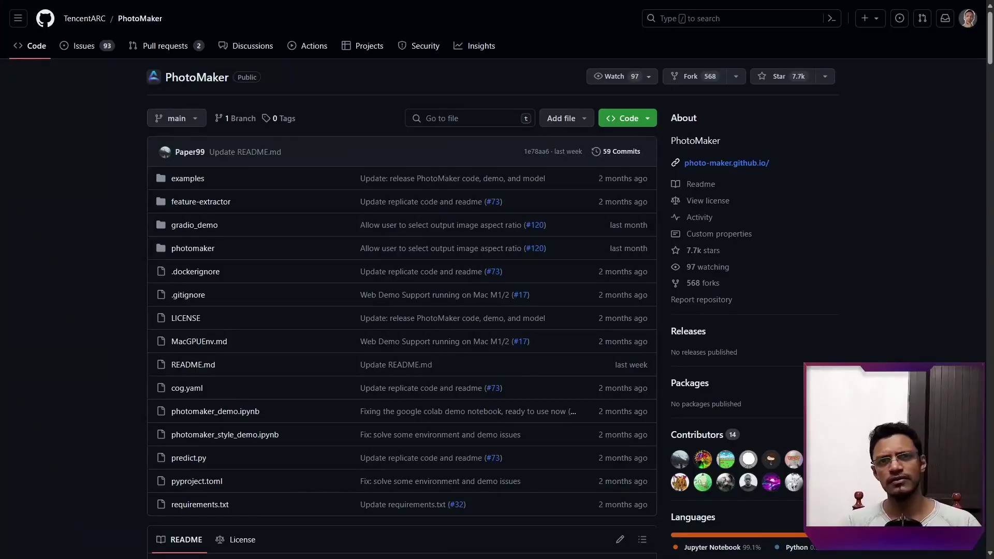
Step: Read the key features and example images in the README of the TencentARC PhotoMaker repository on GitHub
scroll(402, 280, down, 10)
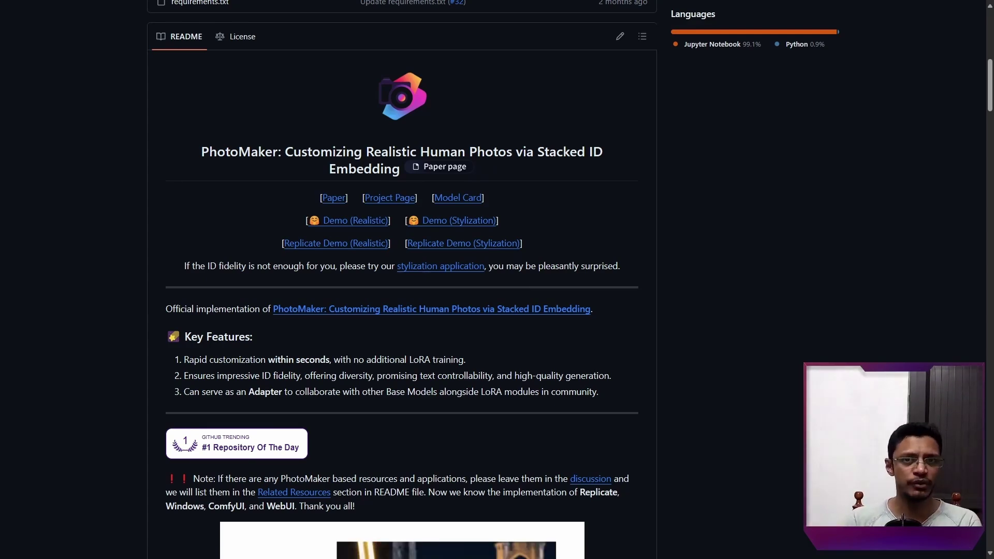
scroll(402, 290, down, 2)
scroll(402, 290, down, 6)
scroll(402, 290, up, 2)
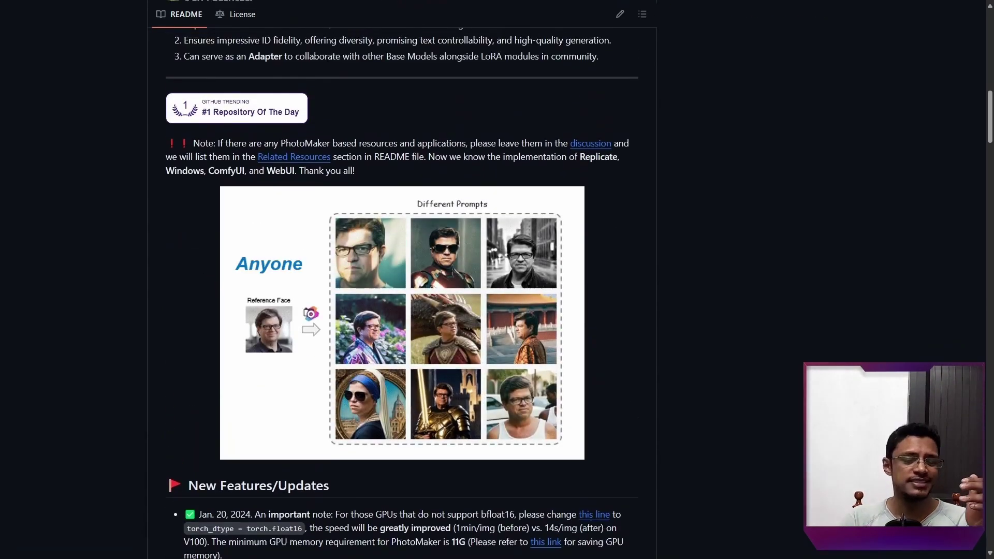